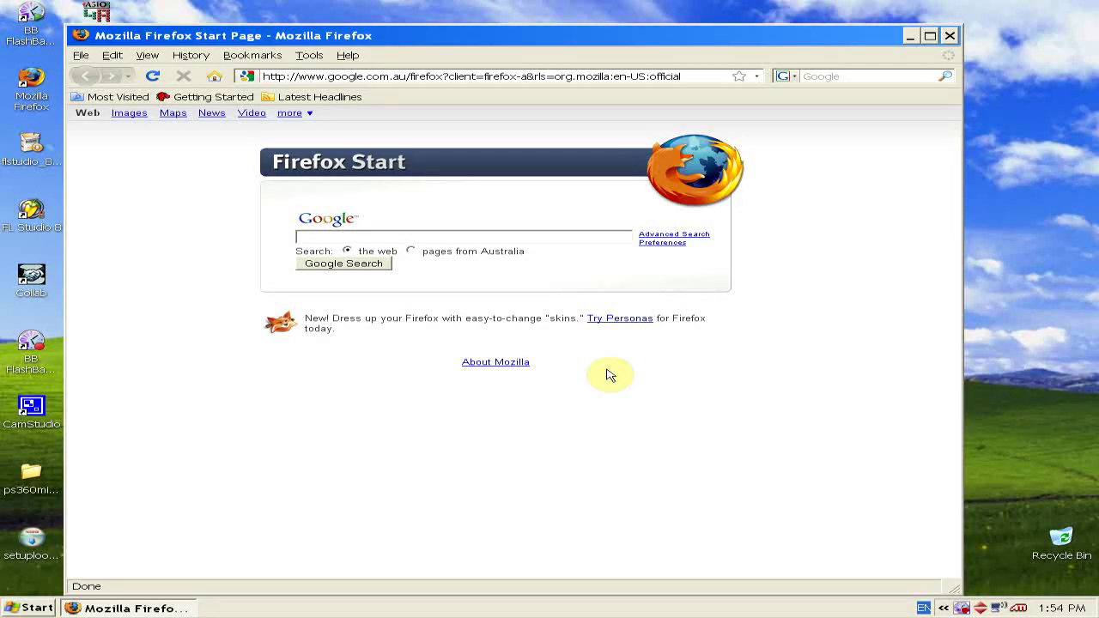
Search the web for 'loopbe1' and open the nerds.de download page.
type("loo")
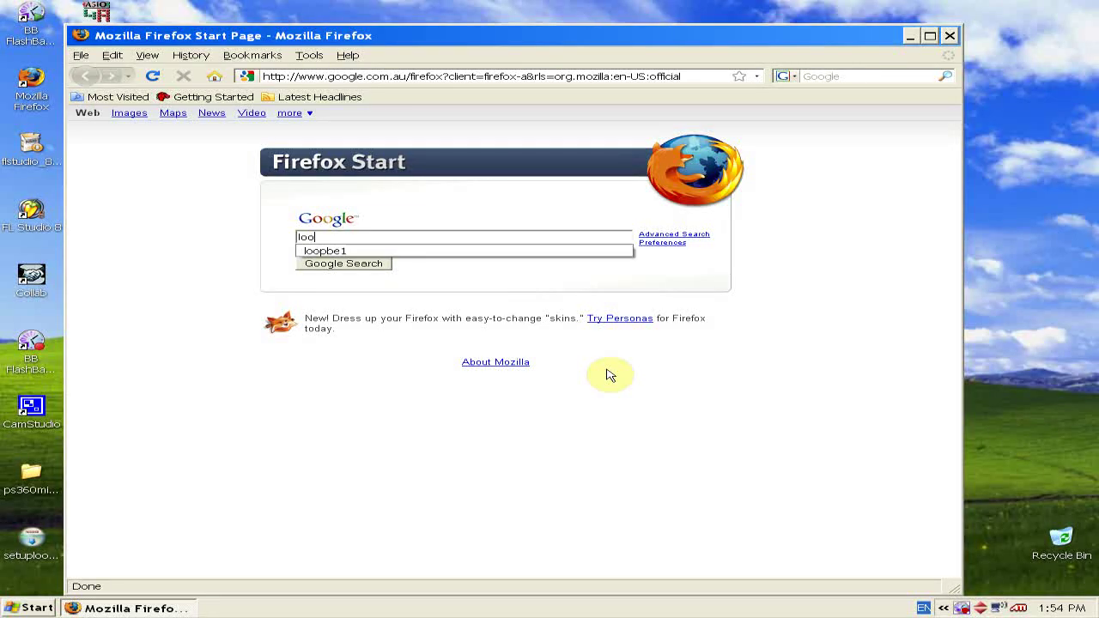
type("pbe1")
key("Return")
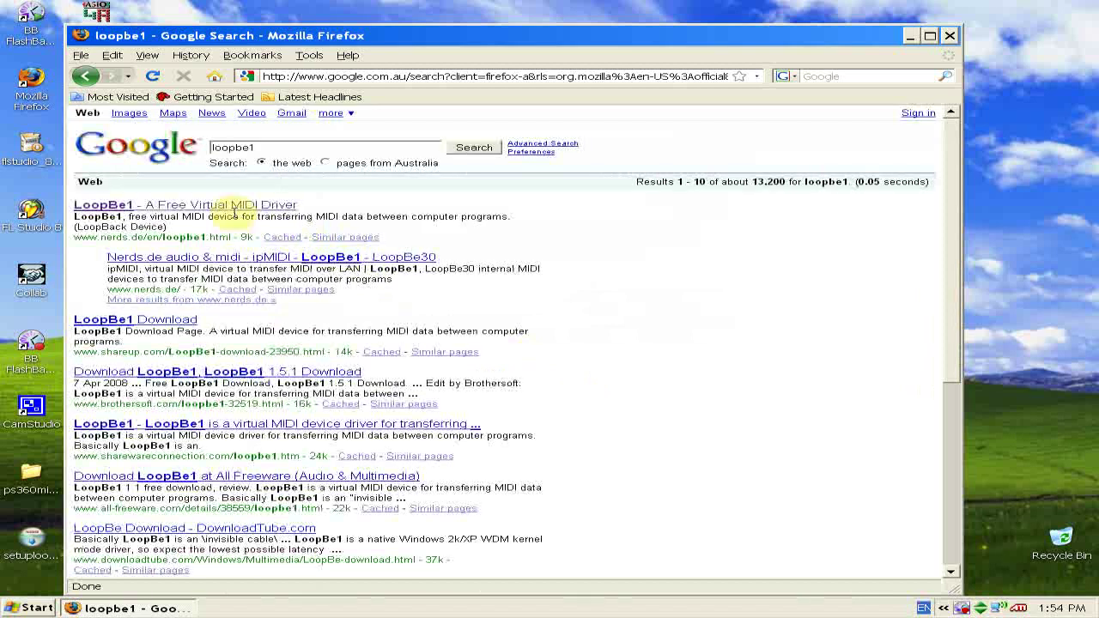
left_click(235, 207)
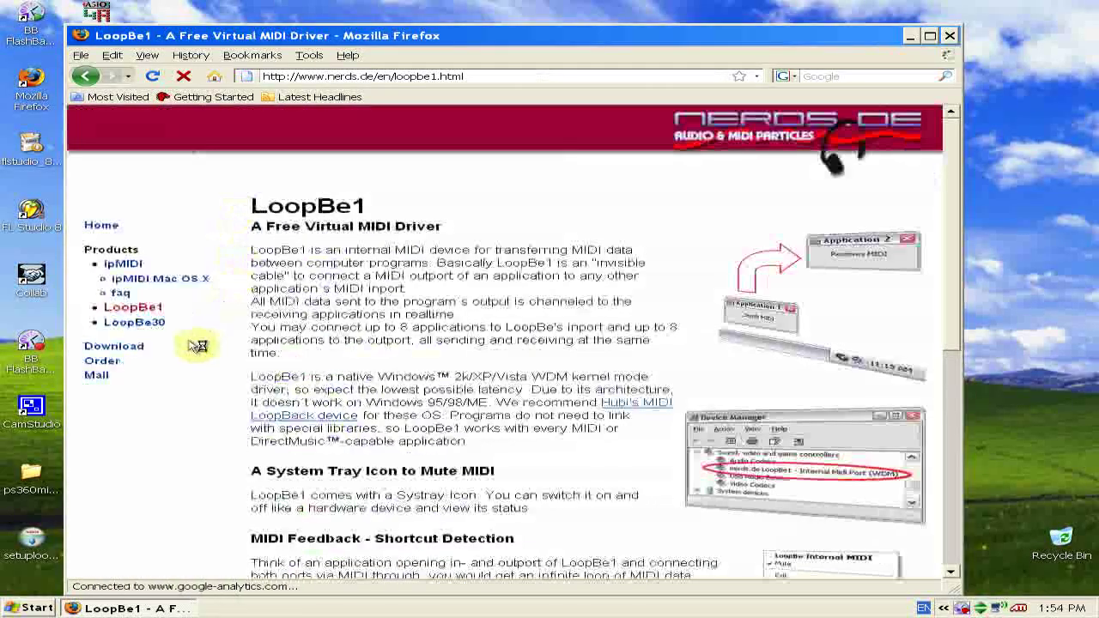
left_click(138, 348)
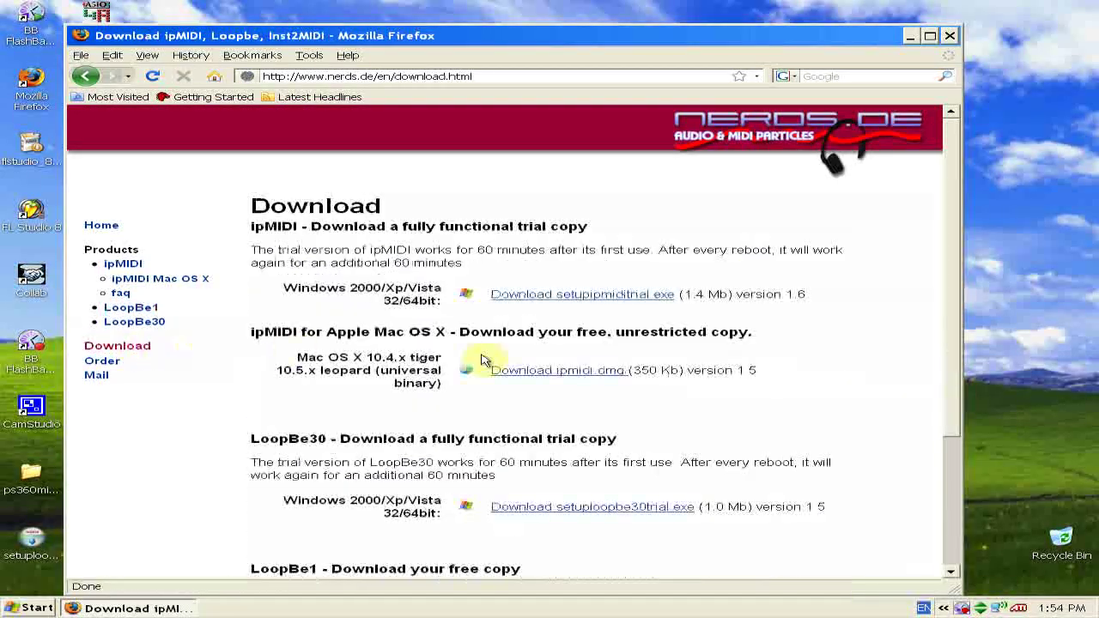
Try the setuploopbe1.exe download, cancel the save prompt, and return to the page top.
scroll(706, 483, "down", 4)
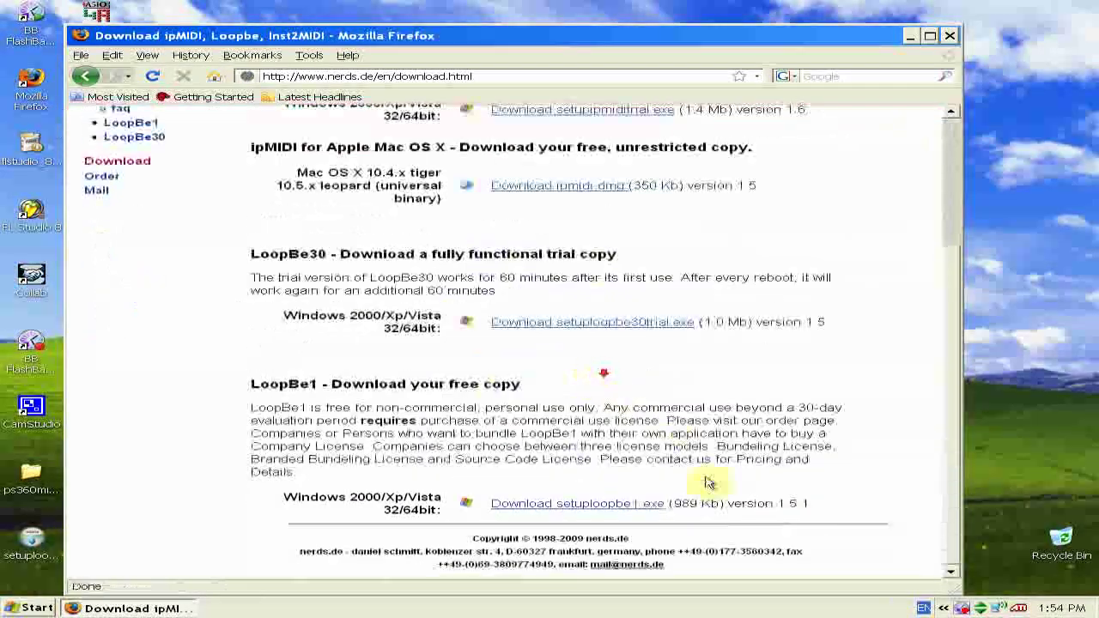
left_click(614, 510)
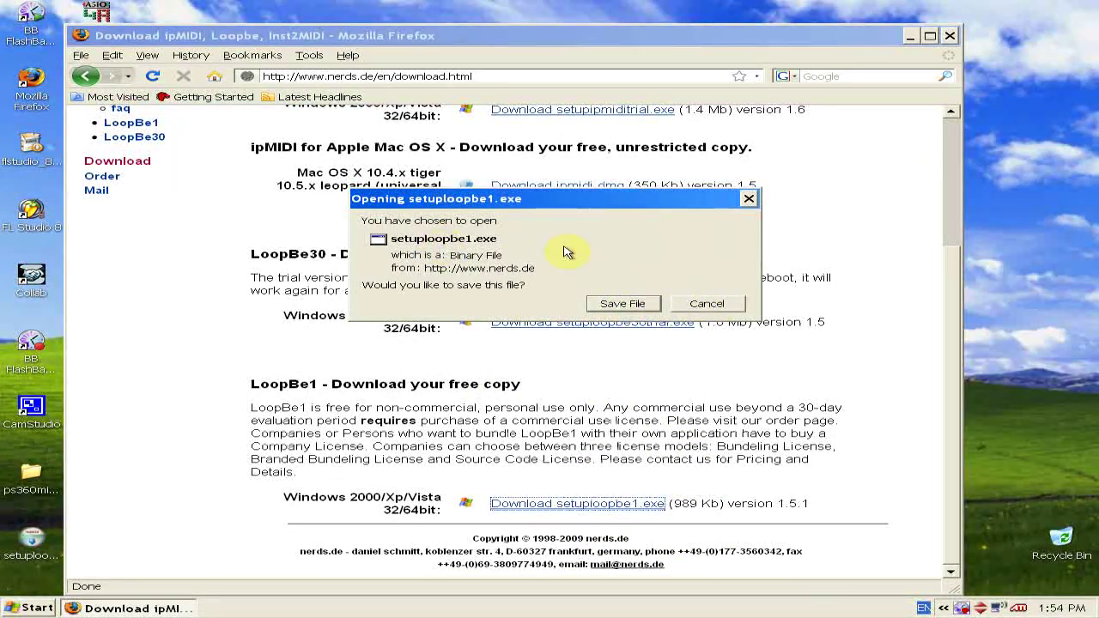
left_click(708, 303)
scroll(650, 313, "up", 4)
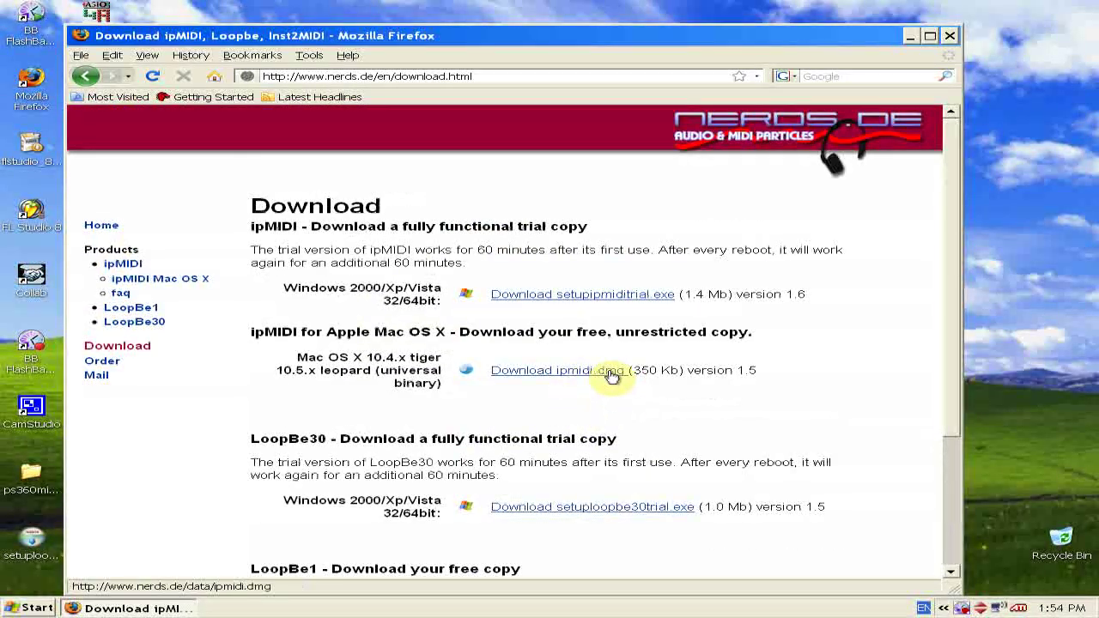
left_click(837, 76)
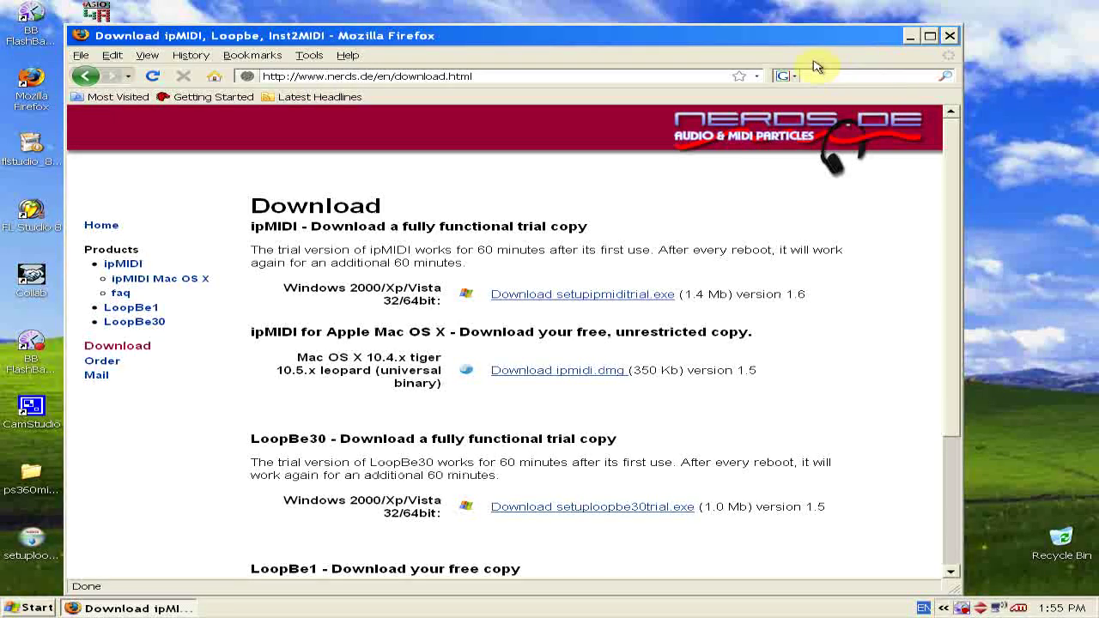
Search 'ASIO4ALL', open asio4all.com and scroll to the version 2.9 language downloads.
type("ASIO4ALL")
key("Return")
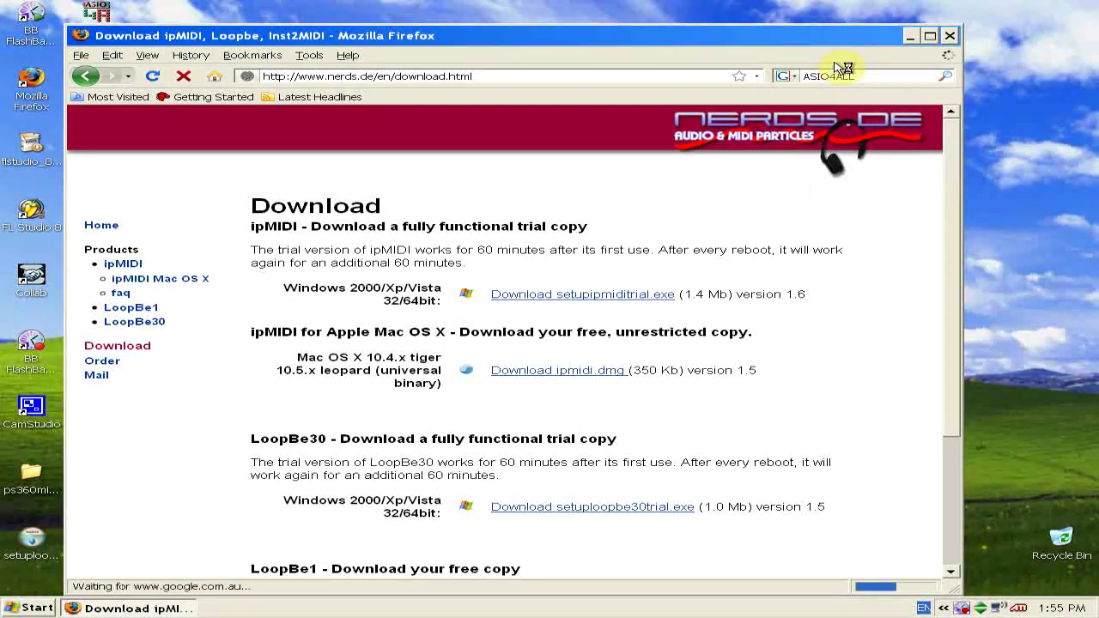
left_click(162, 208)
scroll(360, 326, "down", 2)
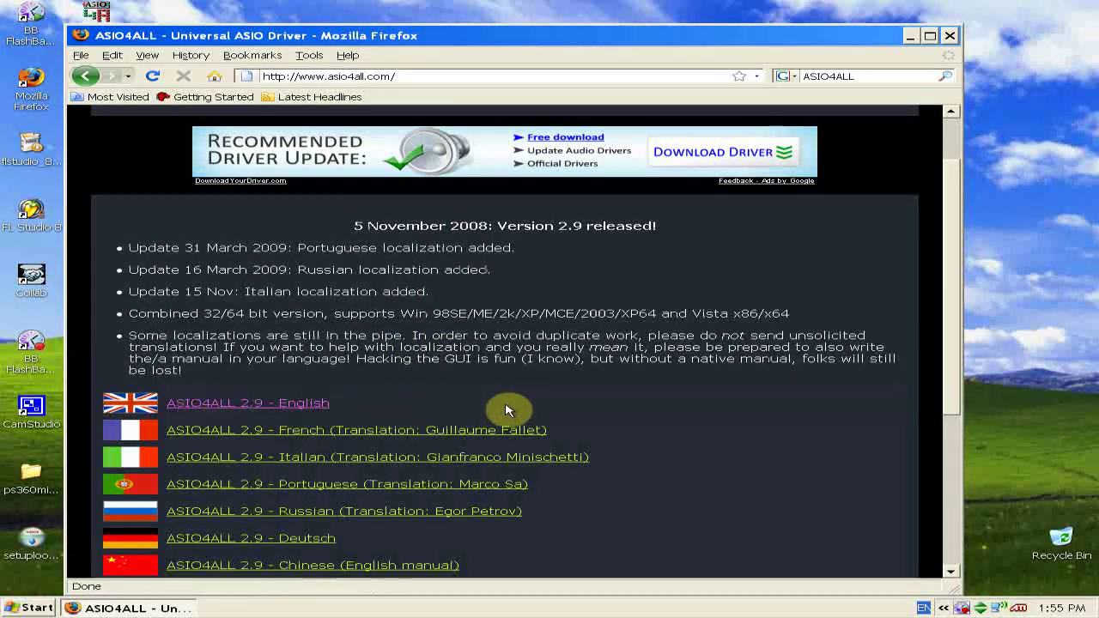
left_click(850, 76)
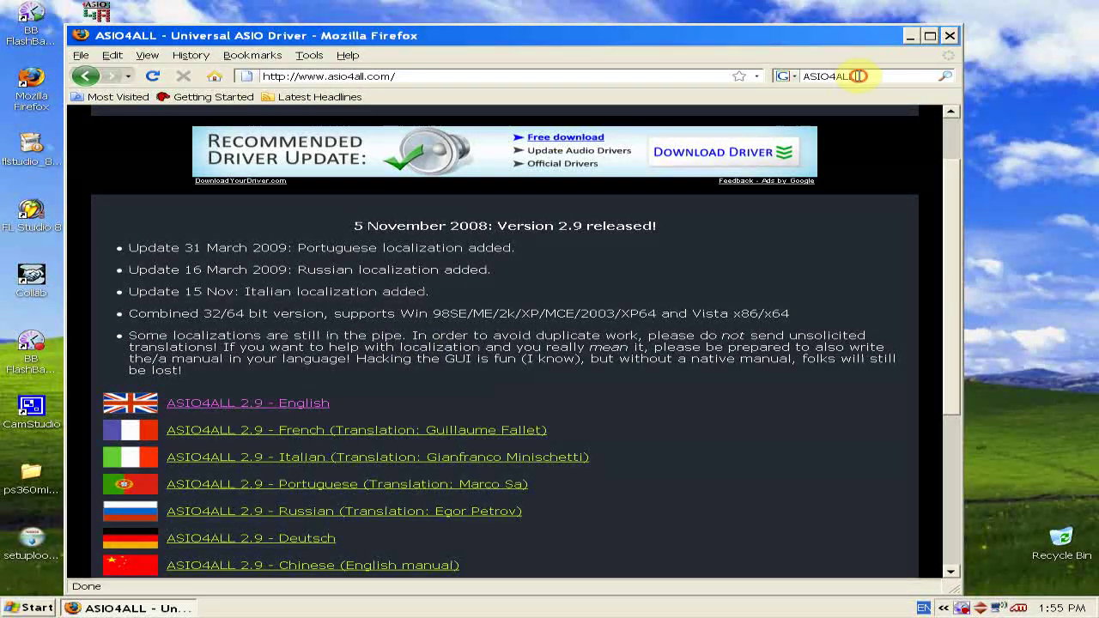
Search 'FL Studio', open the FL Studio homepage and go to its DEMO download page.
type("FL Studio")
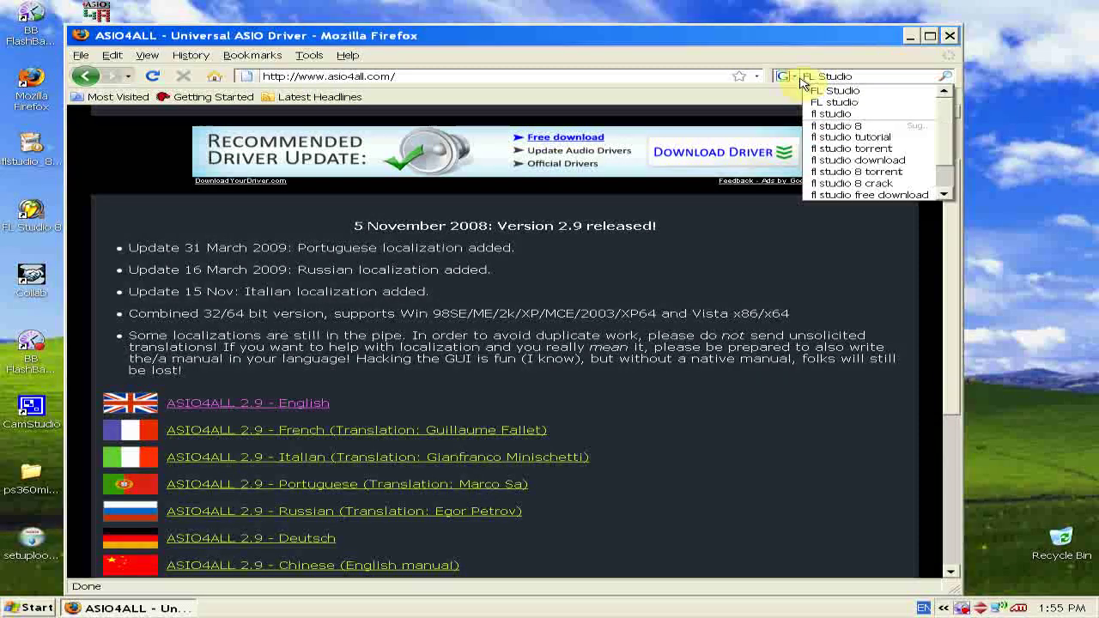
key("Return")
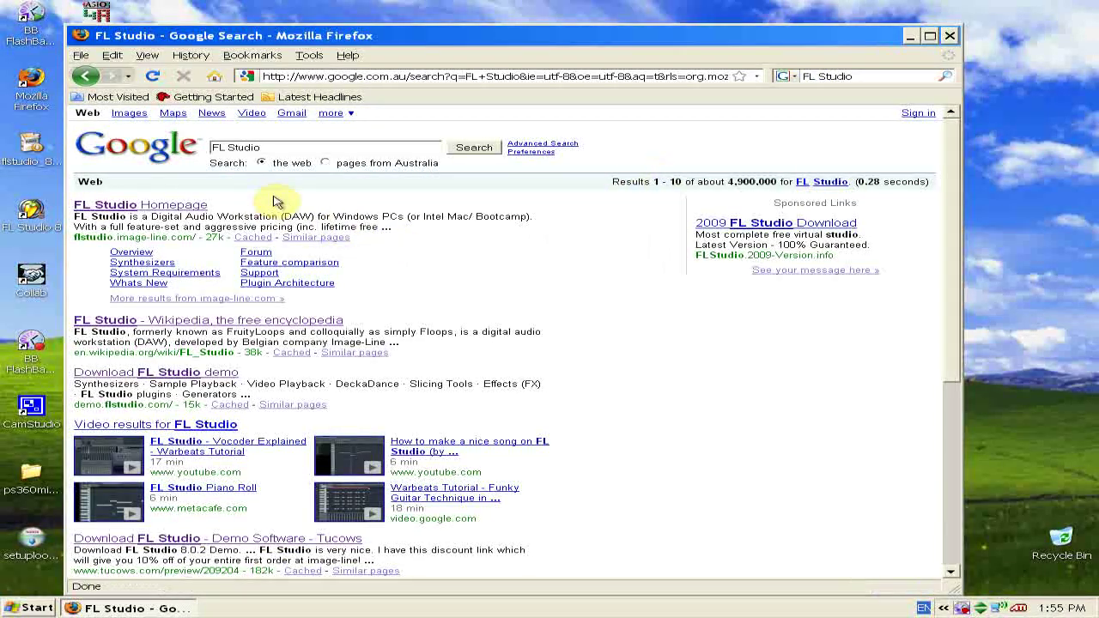
left_click(149, 208)
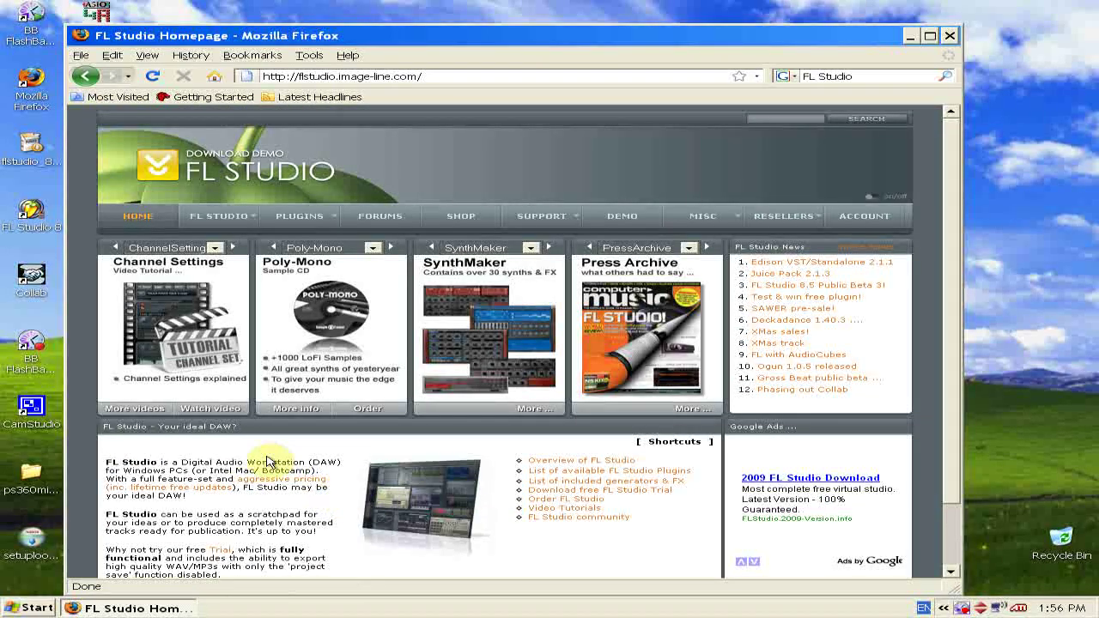
left_click(622, 217)
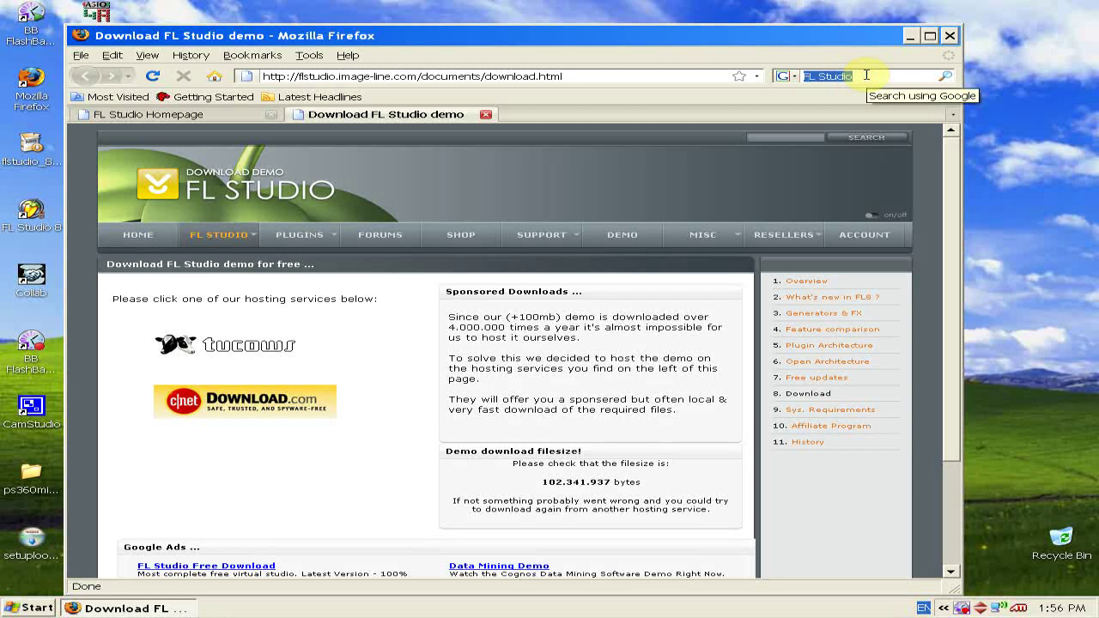
Search 'Addictive drums', open the XLN Audio site and cancel the slideshow file prompt.
type("Addictive")
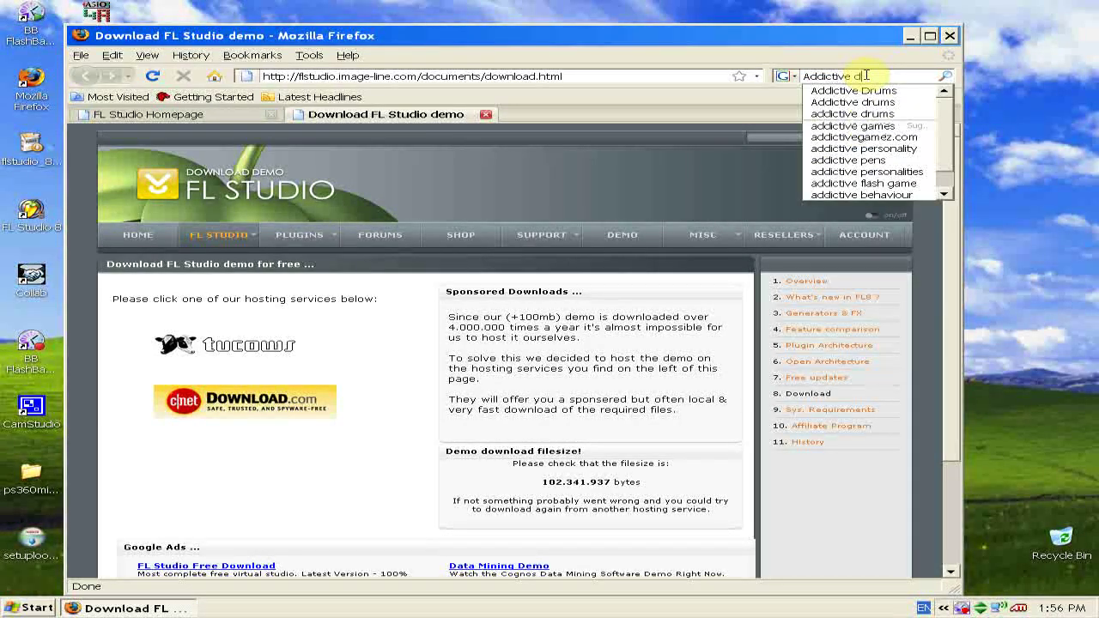
type(" drums")
key("Return")
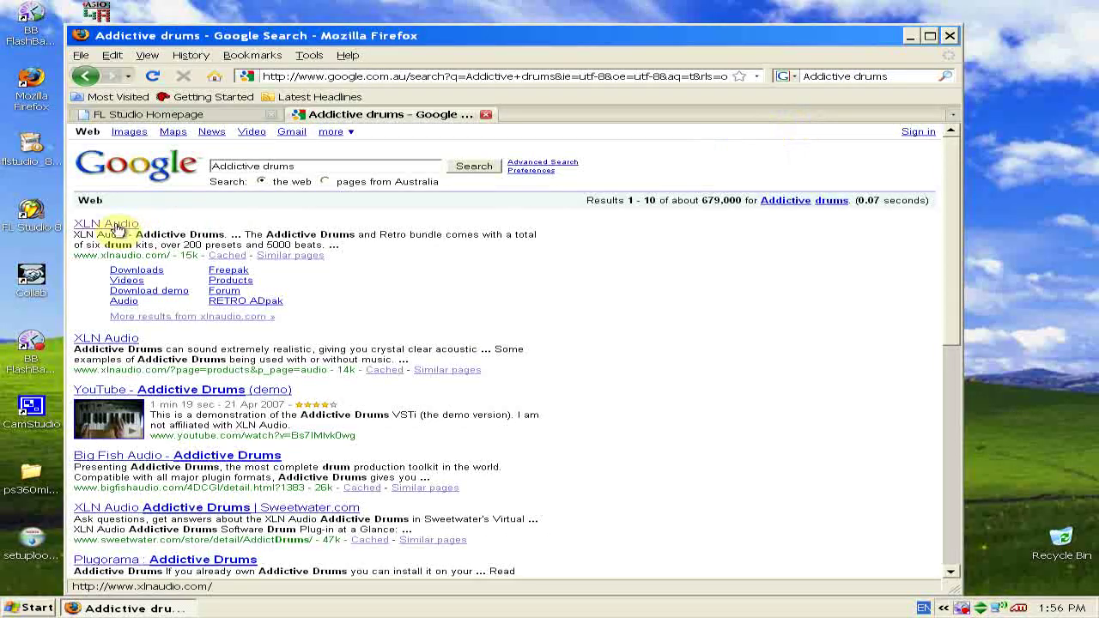
left_click(117, 229)
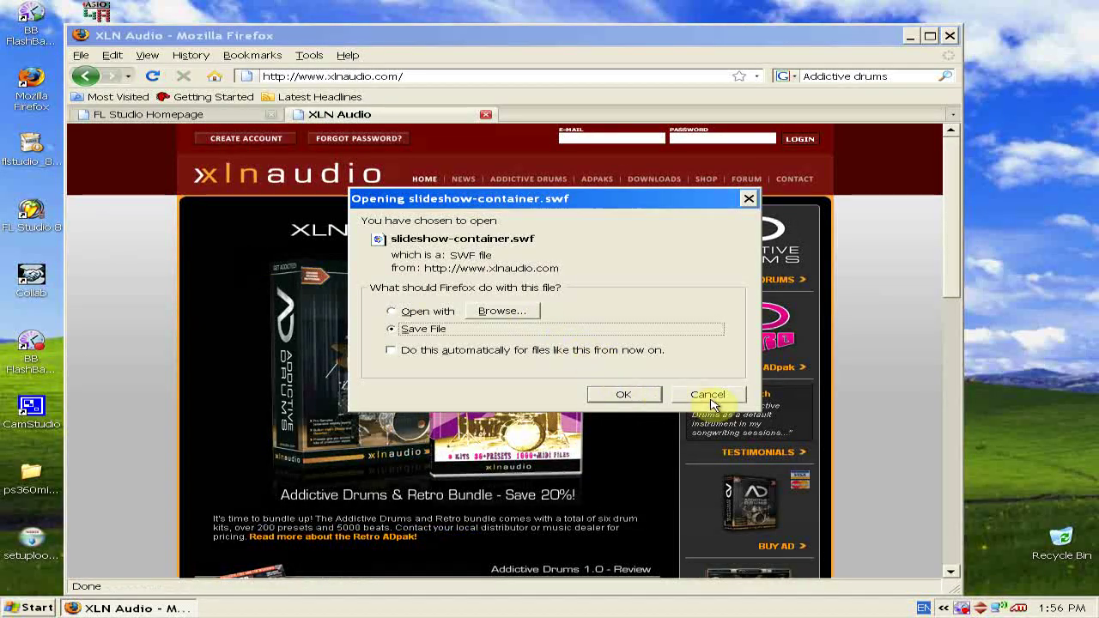
left_click(707, 397)
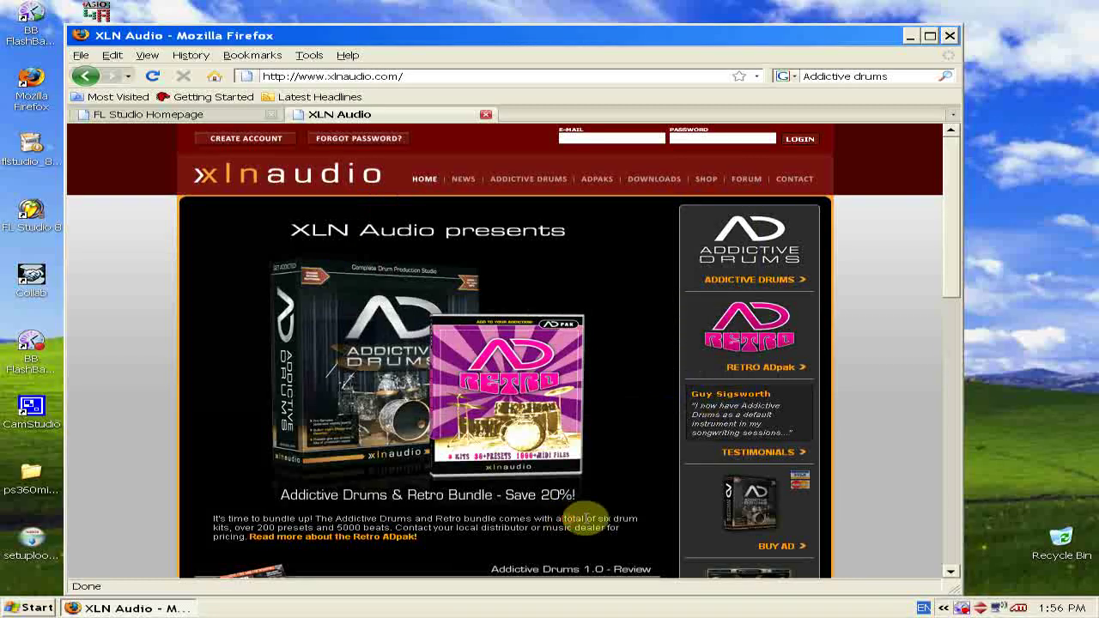
scroll(632, 441, "down", 1)
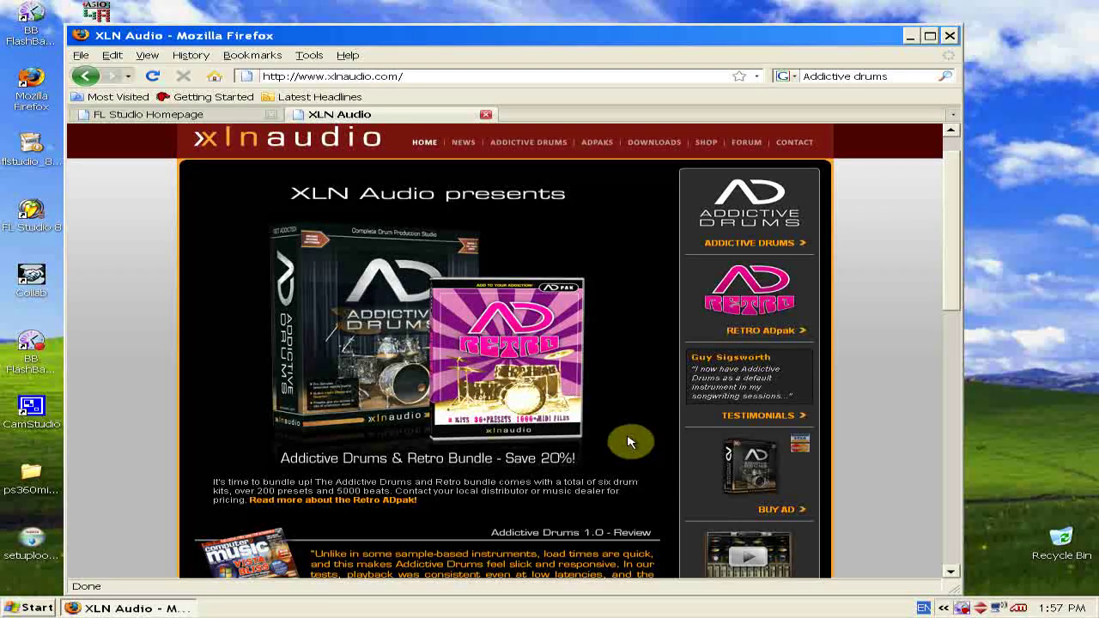
scroll(485, 399, "down", 3)
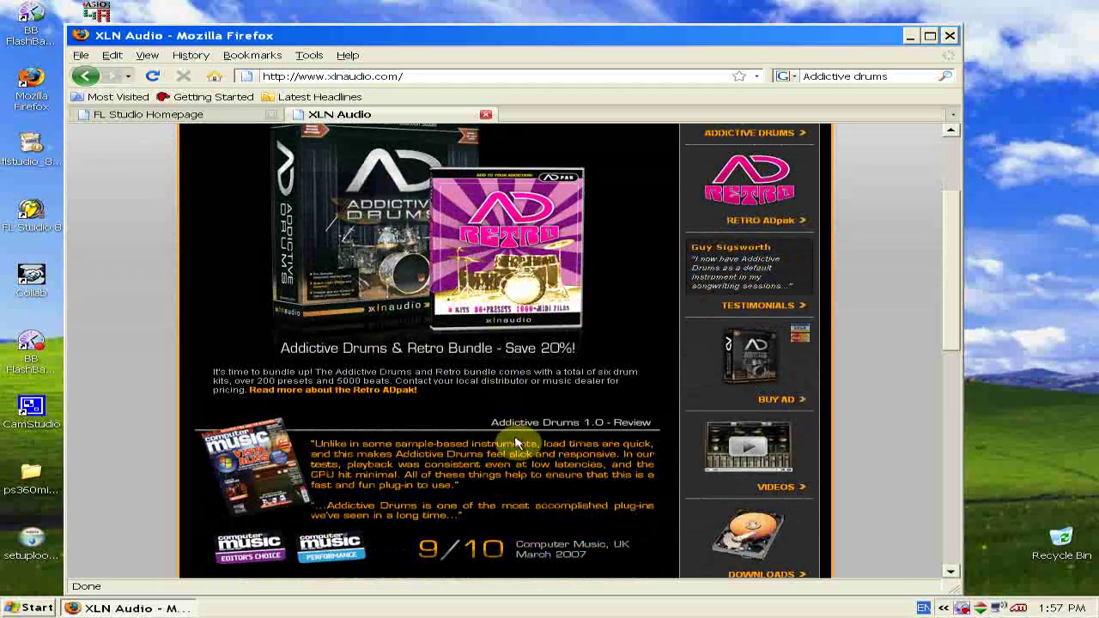
scroll(518, 446, "up", 4)
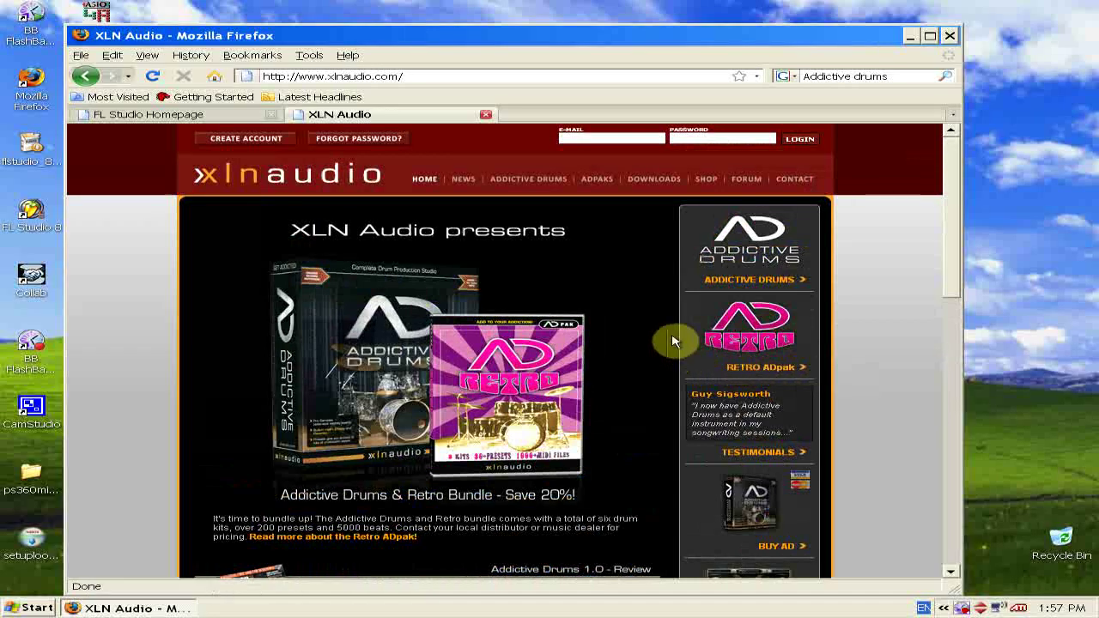
Open Downloads > Demo Version, start the Addictive Drums PC demo download, and open a blank tab.
left_click(654, 182)
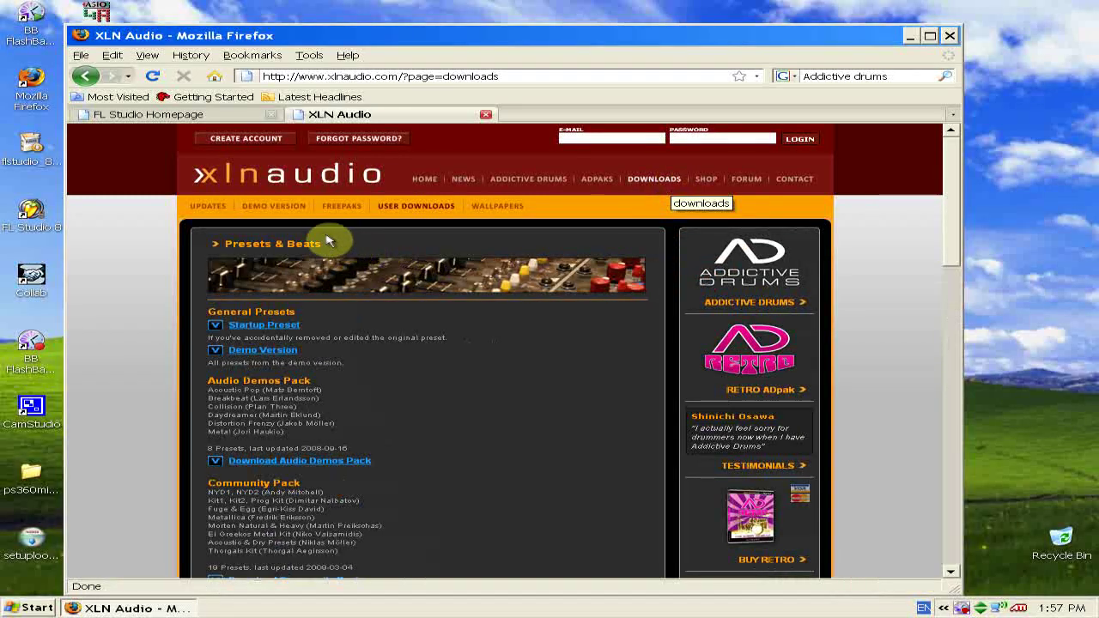
left_click(260, 206)
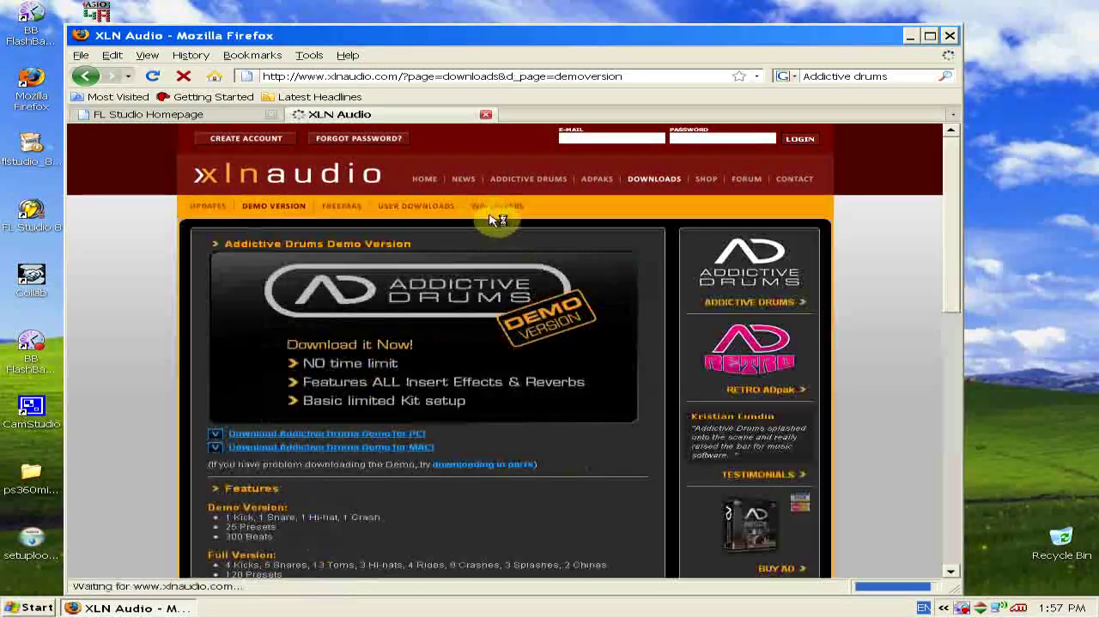
left_click(388, 438)
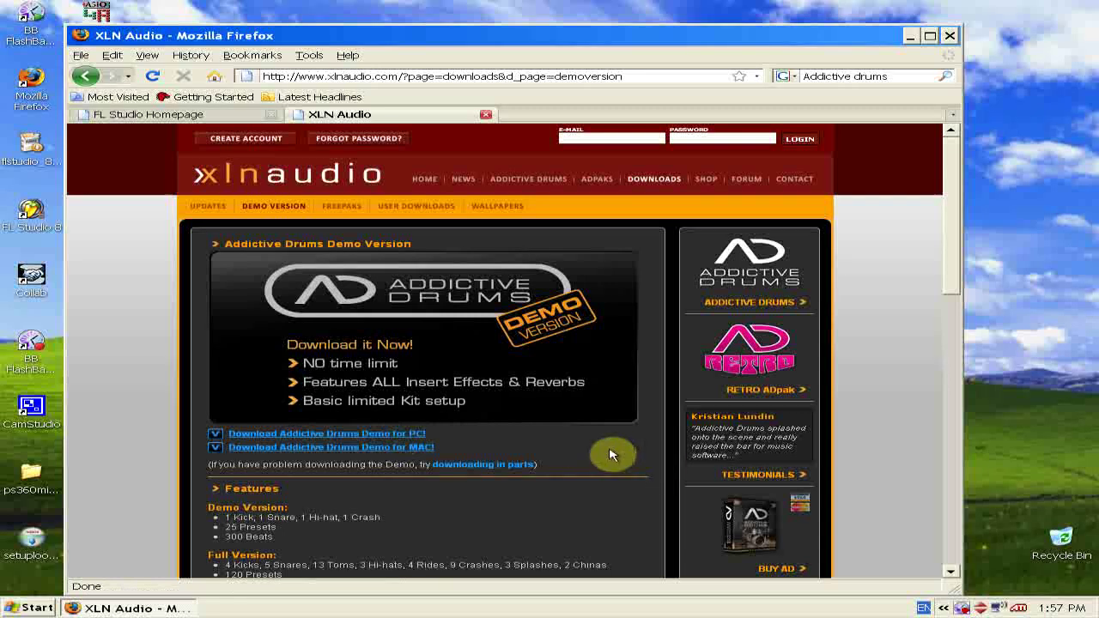
scroll(596, 446, "down", 2)
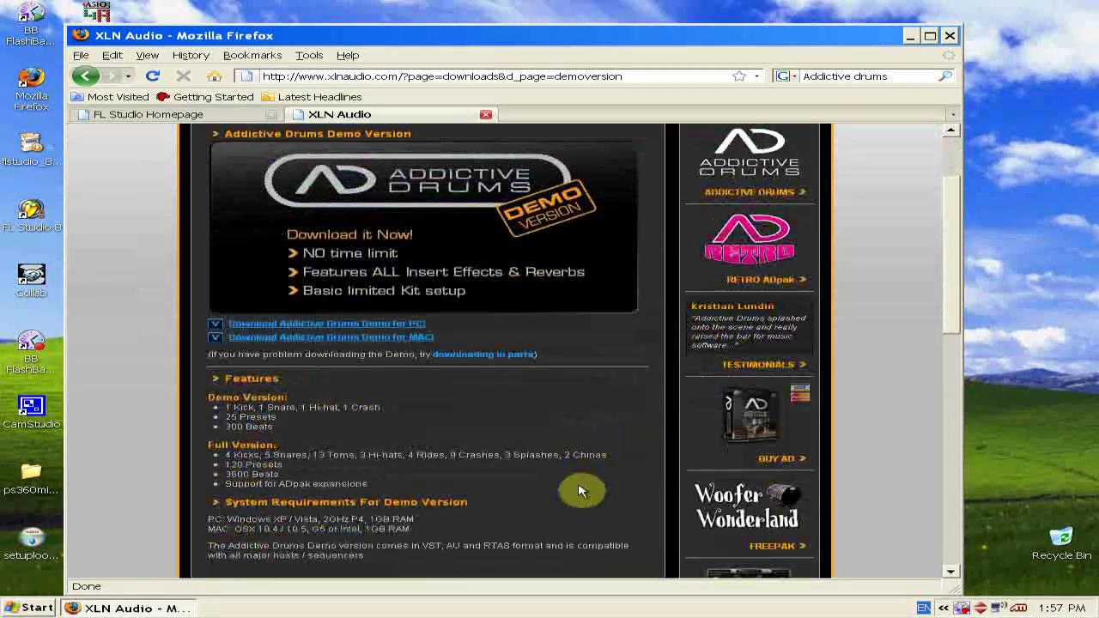
scroll(580, 497, "up", 2)
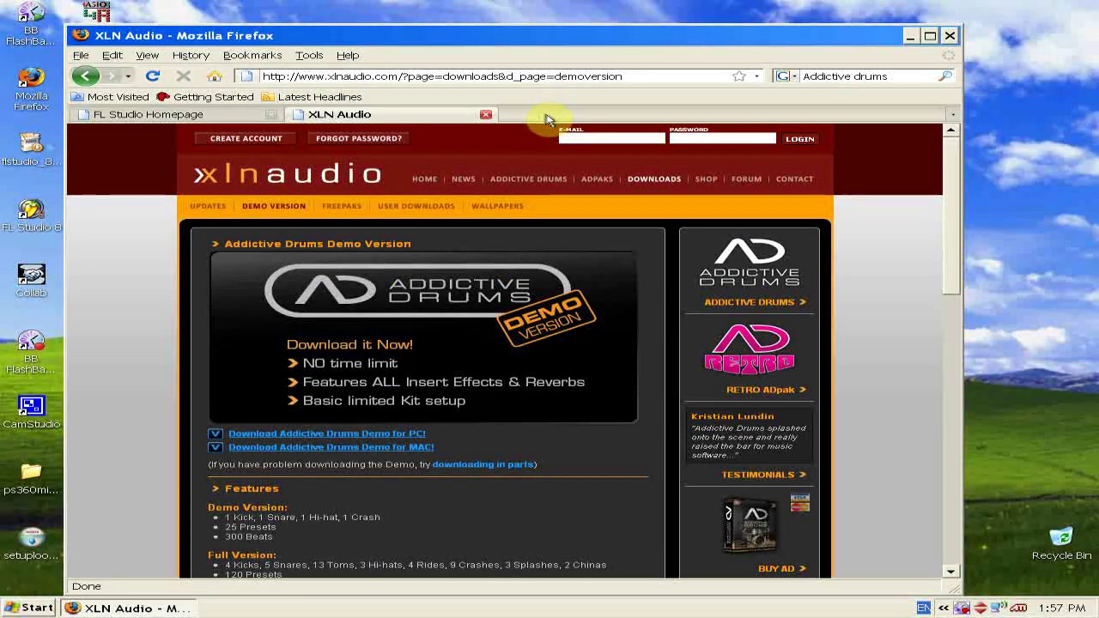
double_click(550, 118)
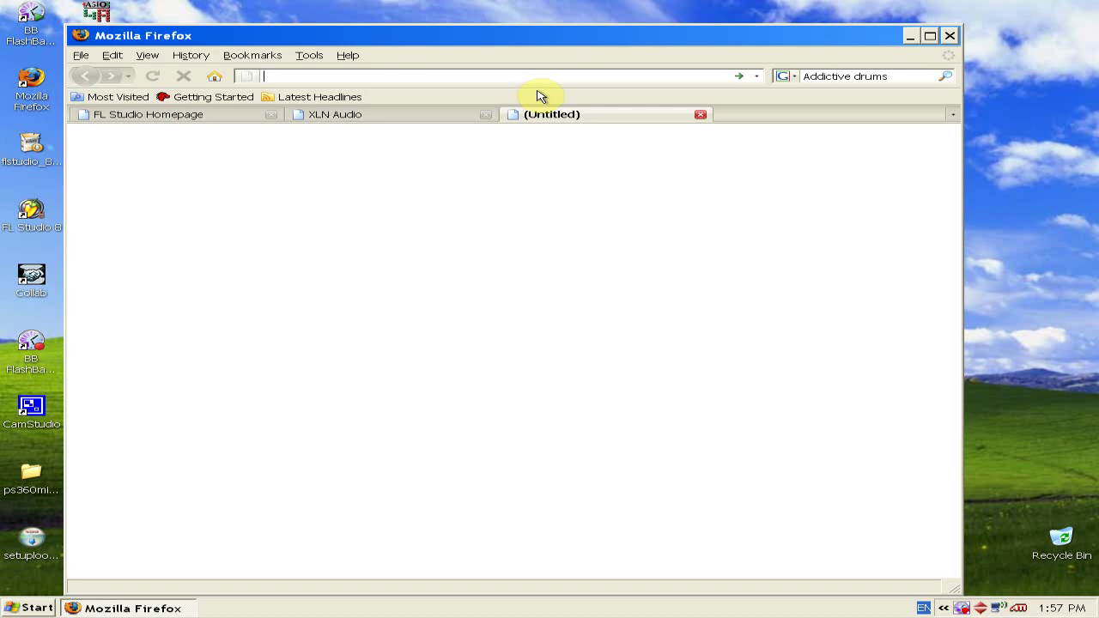
Load the drop.io 360mididrummer page and download PS360MidiDrummerv0.031BinOnly.zip.
type("www.drop.io/360mididrummer")
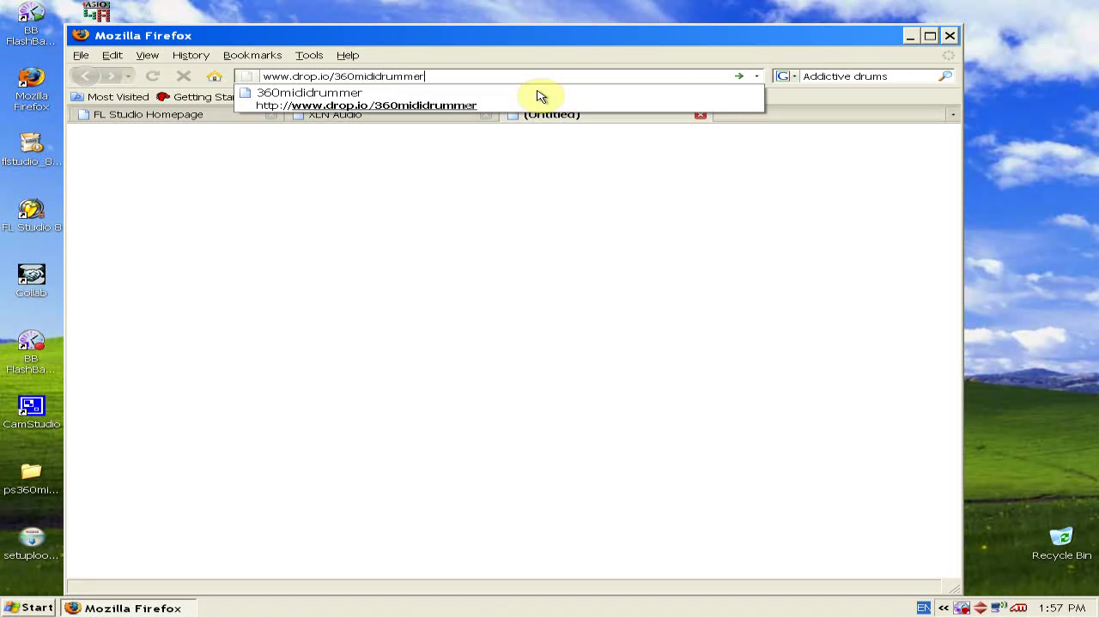
key("Return")
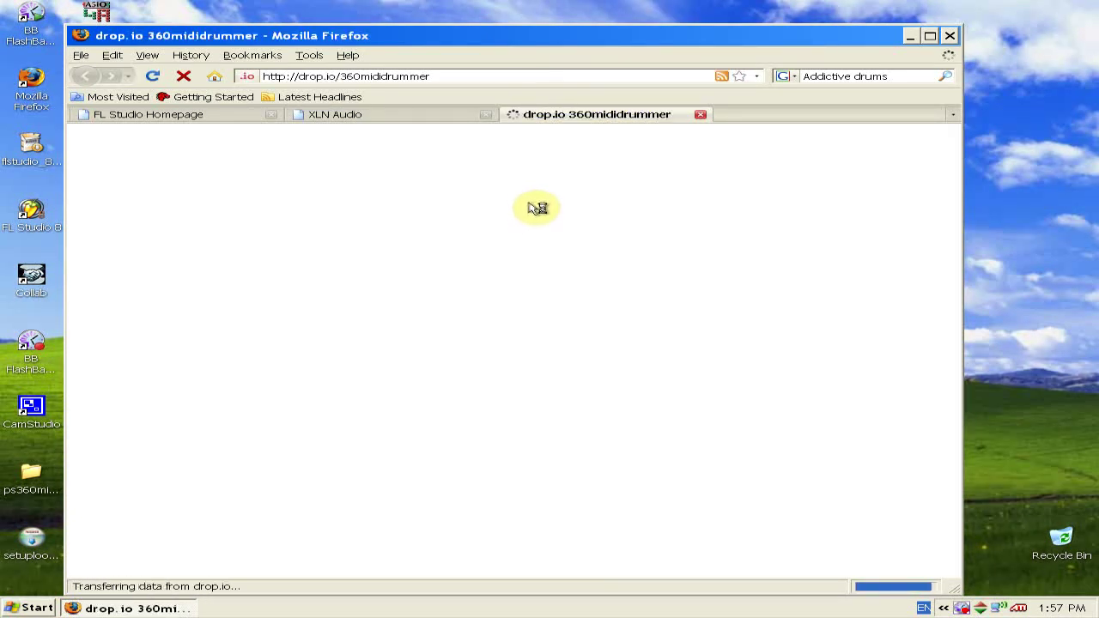
scroll(503, 515, "down", 6)
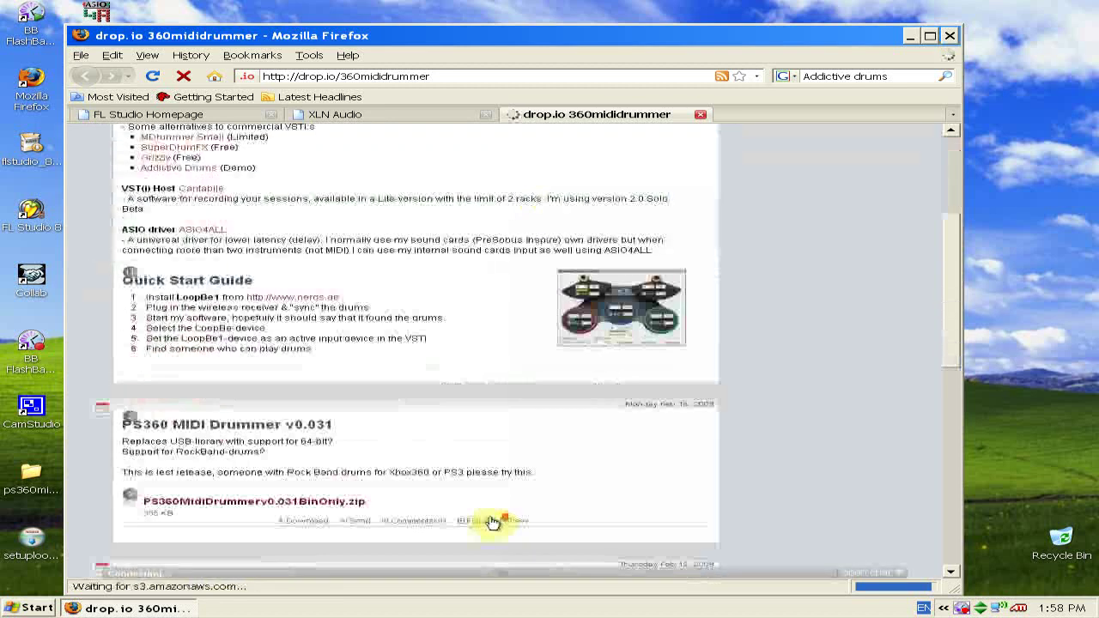
scroll(489, 523, "down", 3)
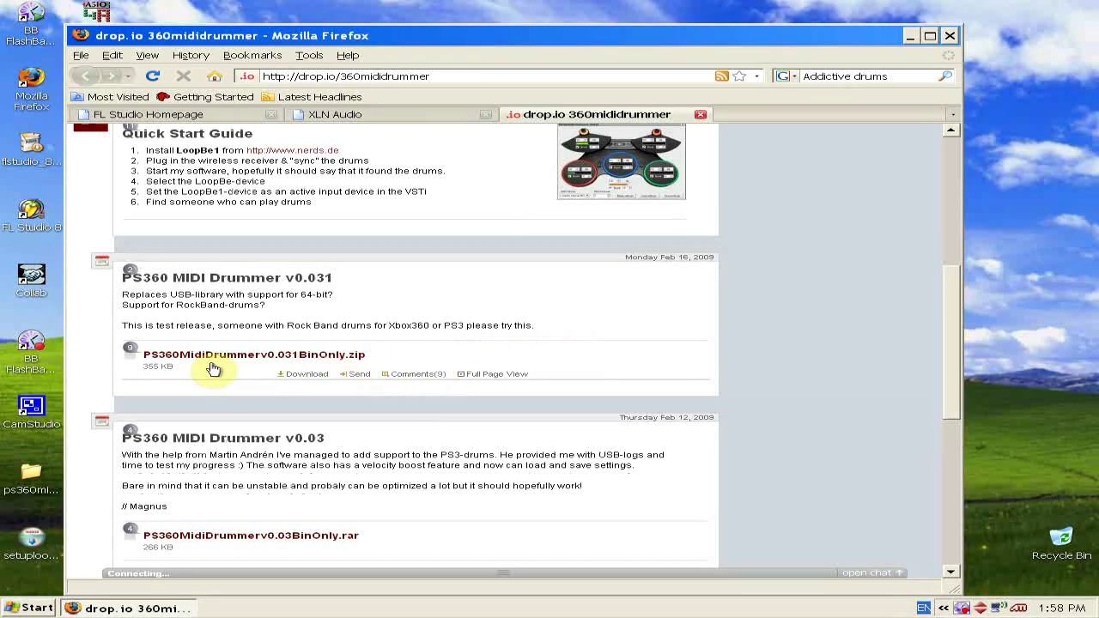
left_click(271, 353)
scroll(318, 356, "up", 3)
scroll(313, 356, "up", 5)
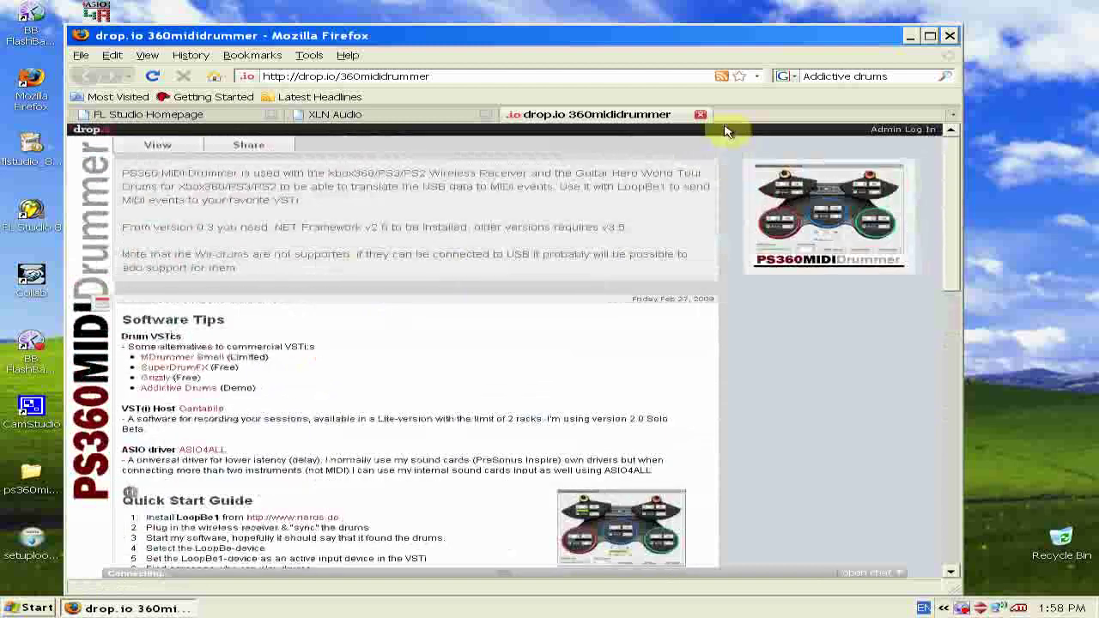
Quit Firefox and launch FL Studio 8 from the desktop.
left_click(951, 35)
left_click(519, 342)
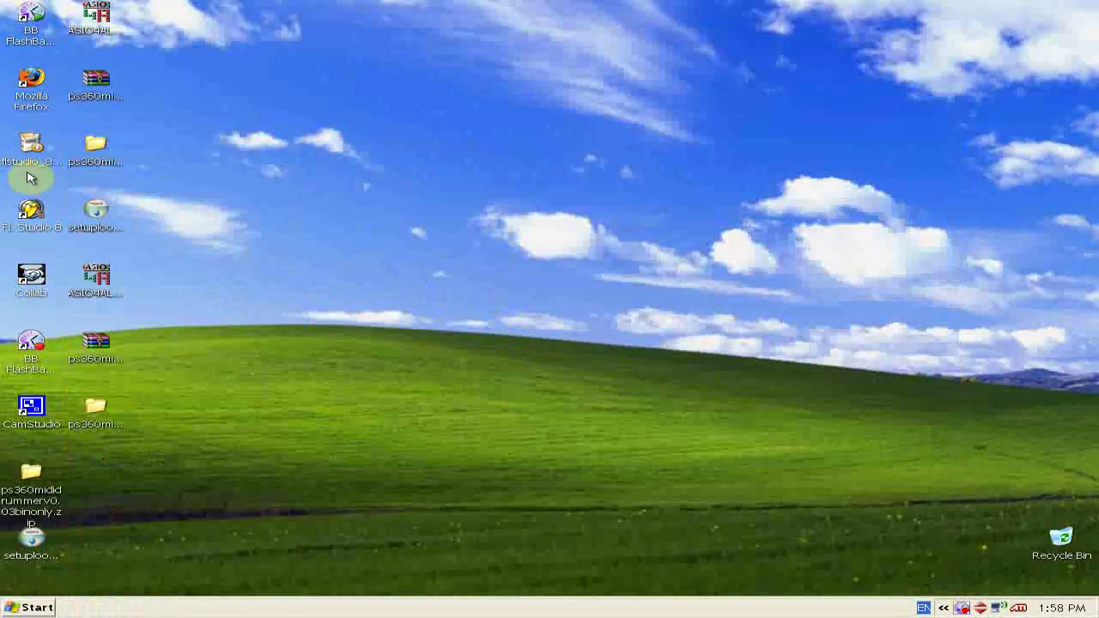
double_click(38, 222)
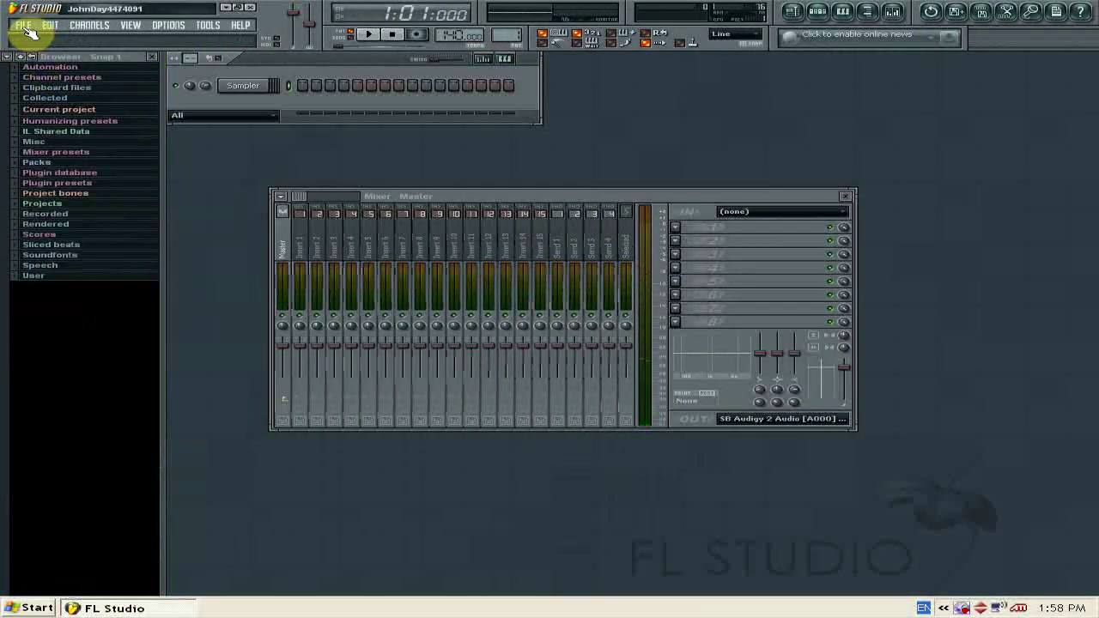
Create a new project from the Minimal > Basic with limiter template.
left_click(27, 28)
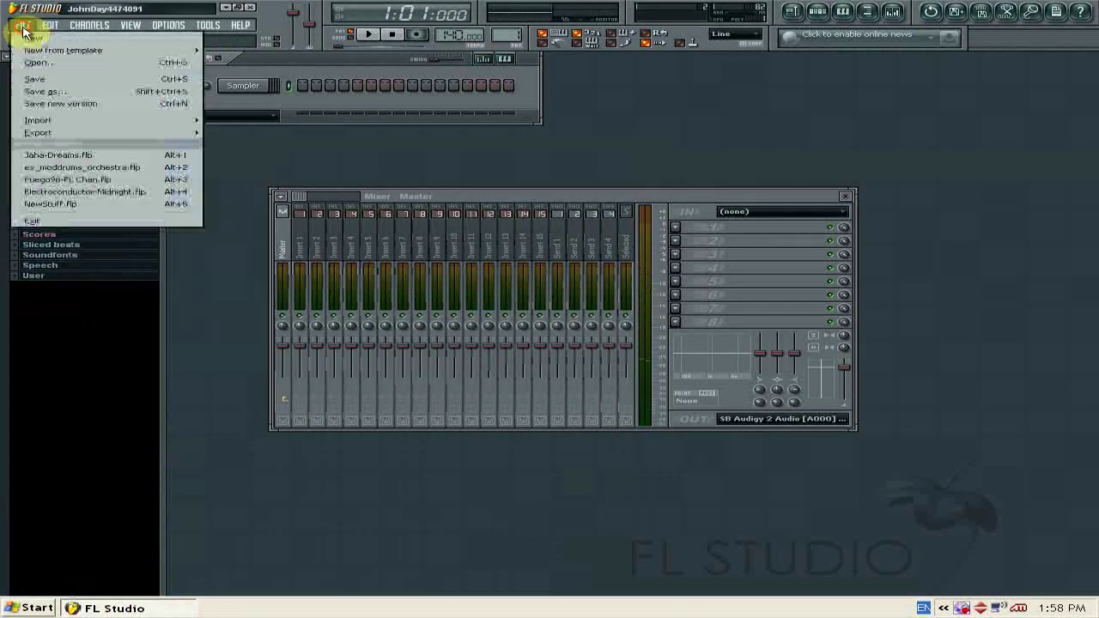
mouse_move(73, 50)
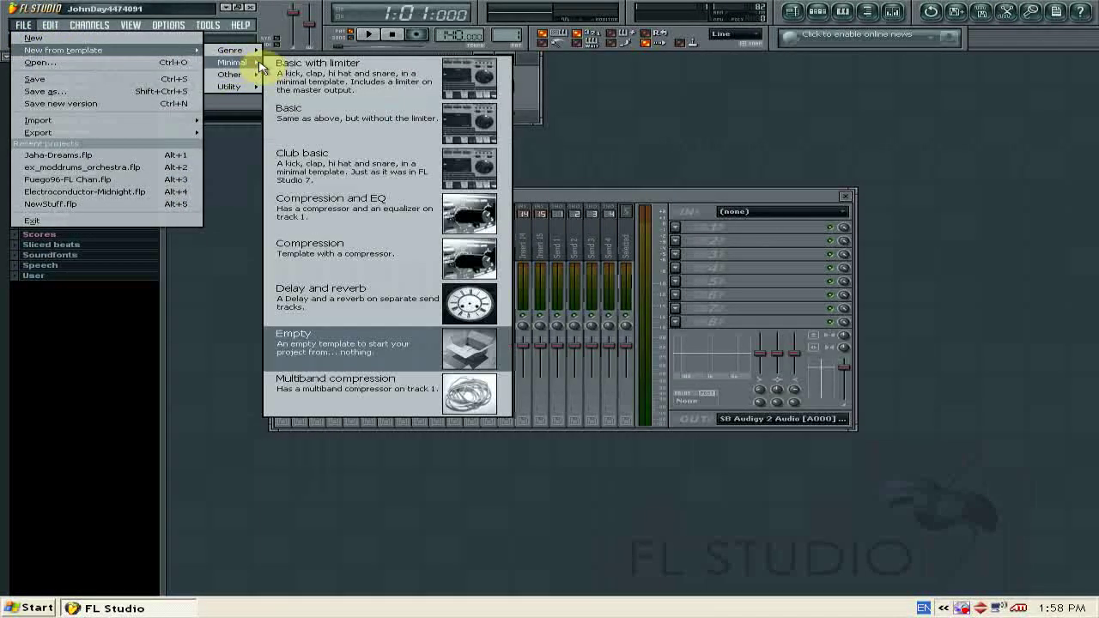
mouse_move(238, 66)
left_click(331, 72)
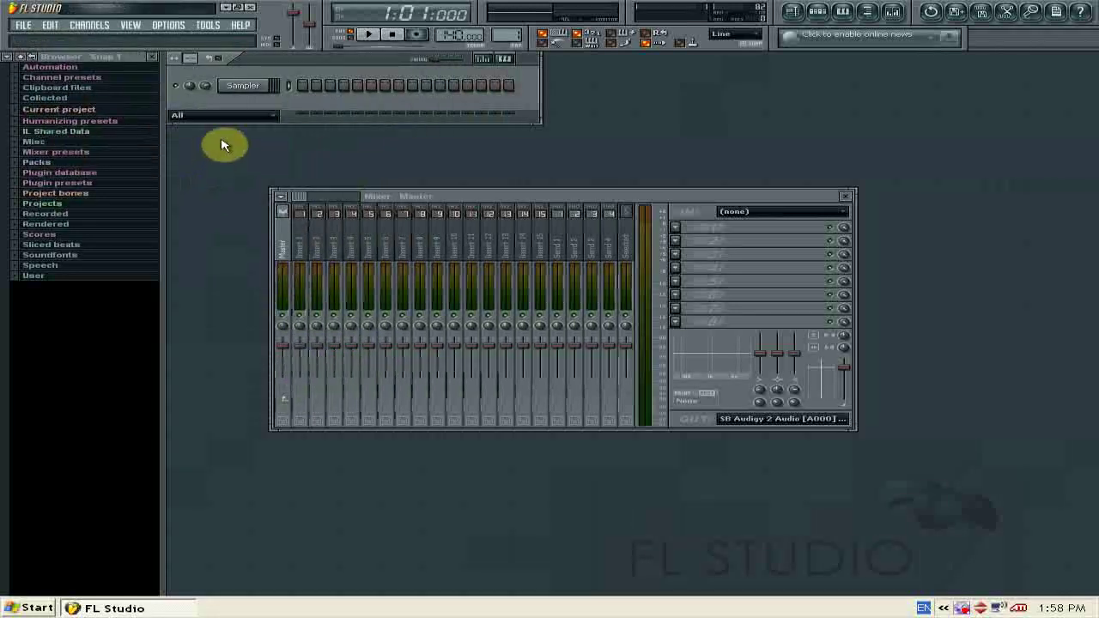
left_click(168, 25)
left_click(193, 48)
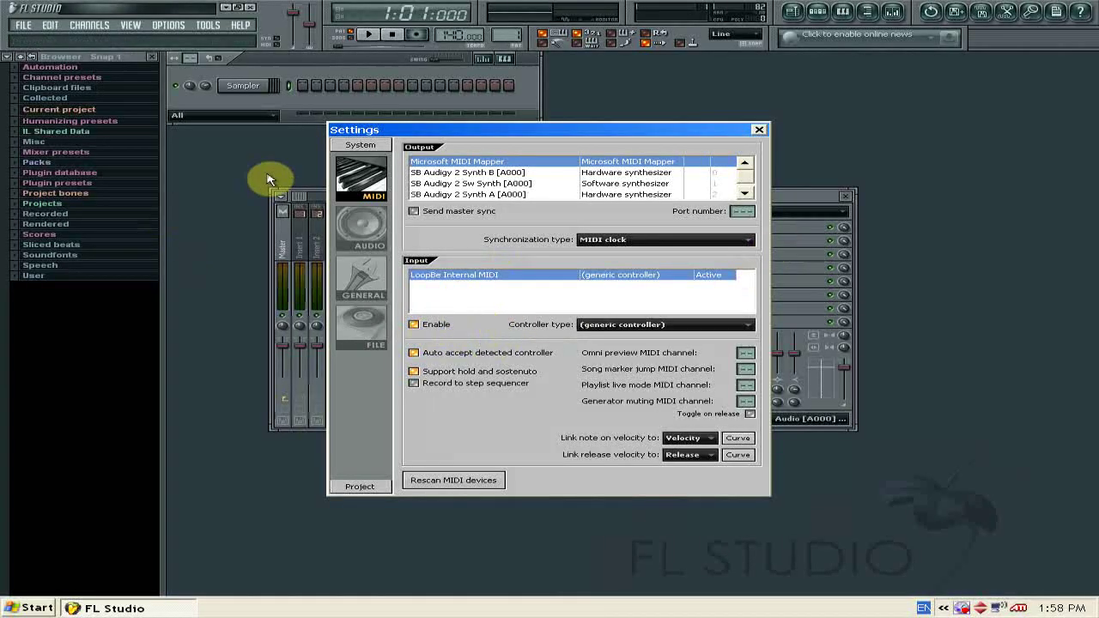
left_click(368, 231)
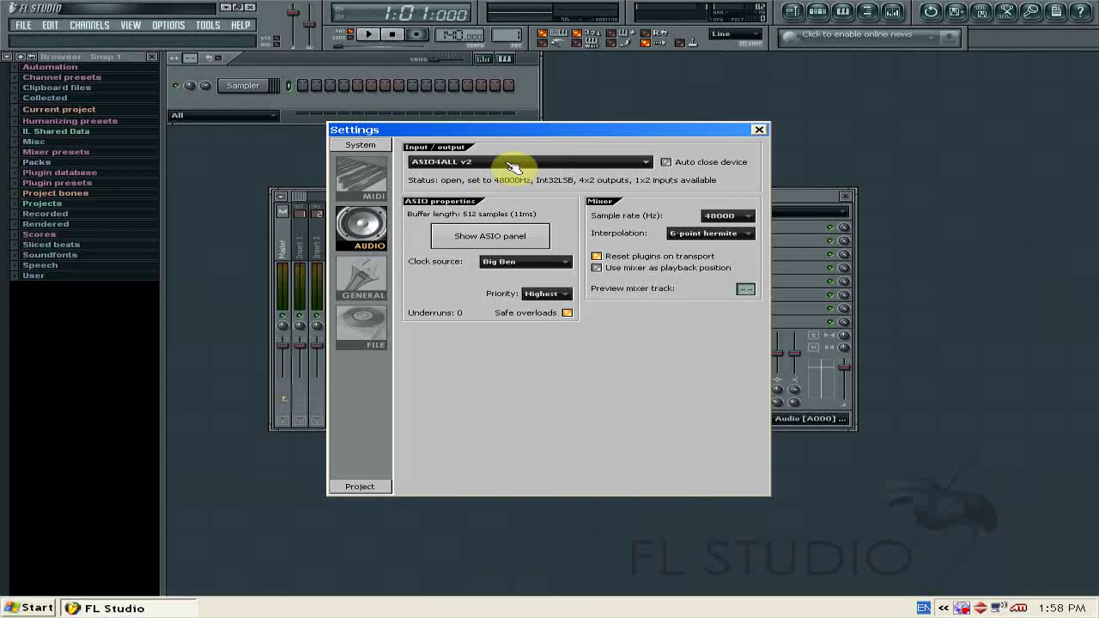
left_click(548, 169)
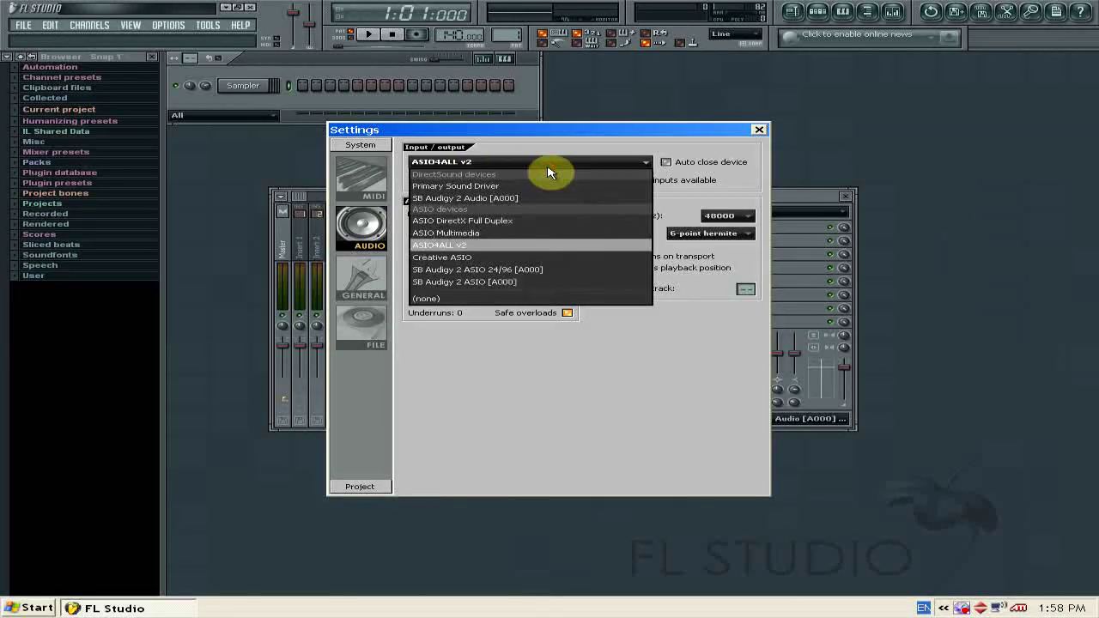
left_click(515, 245)
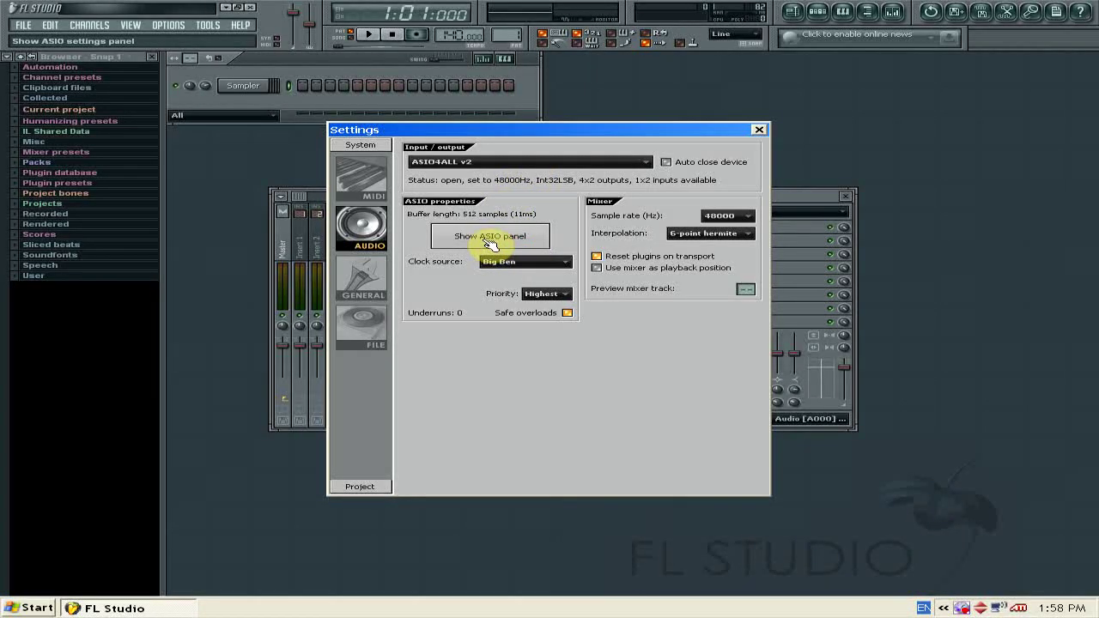
left_click(489, 242)
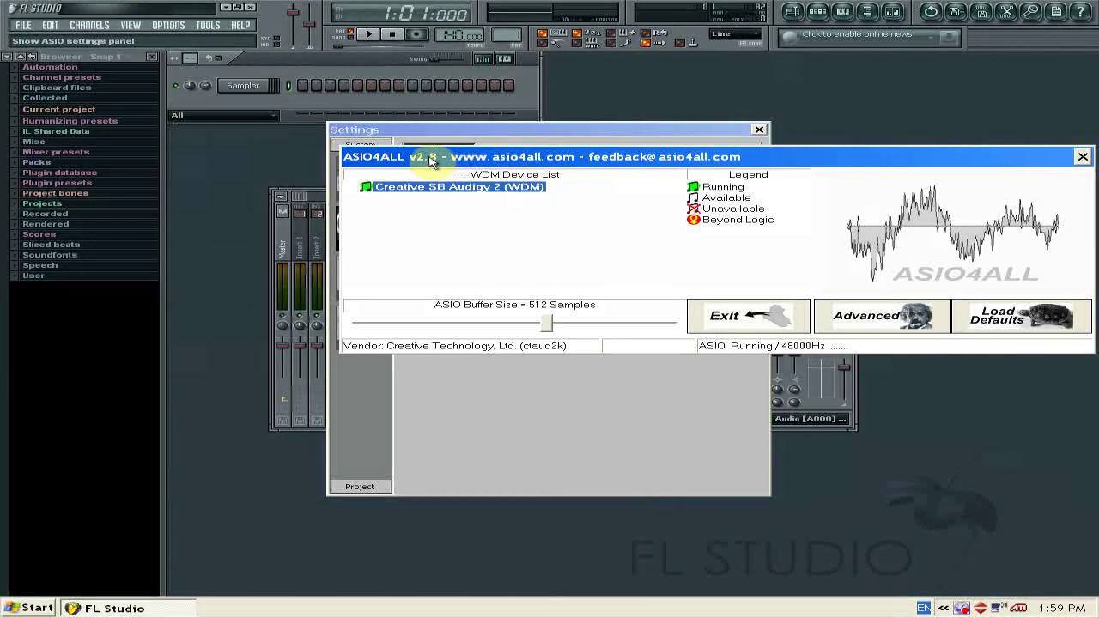
left_click_drag(429, 162, 549, 192)
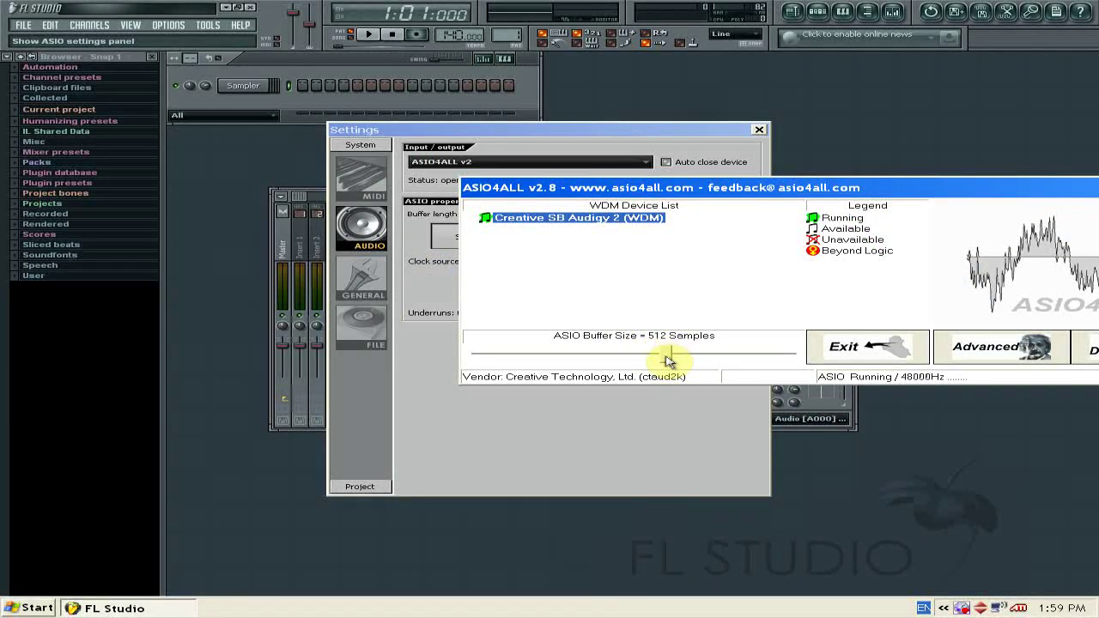
left_click_drag(755, 188, 500, 242)
left_click(624, 401)
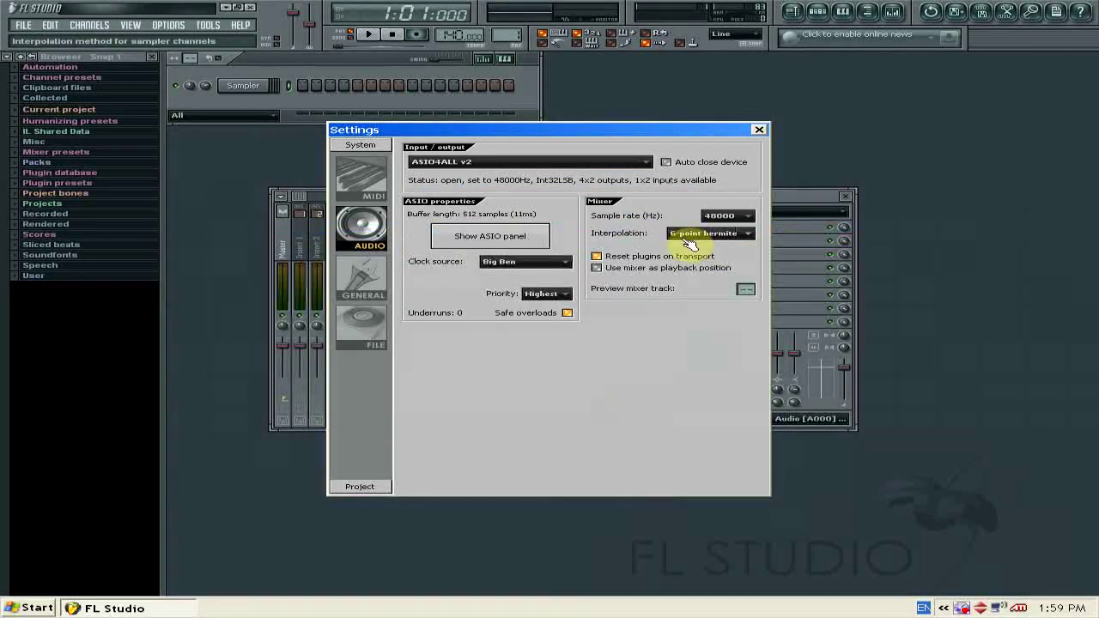
Open the full generator plugin list from Channels > Add one > More and run a fast plugin scan.
left_click(760, 131)
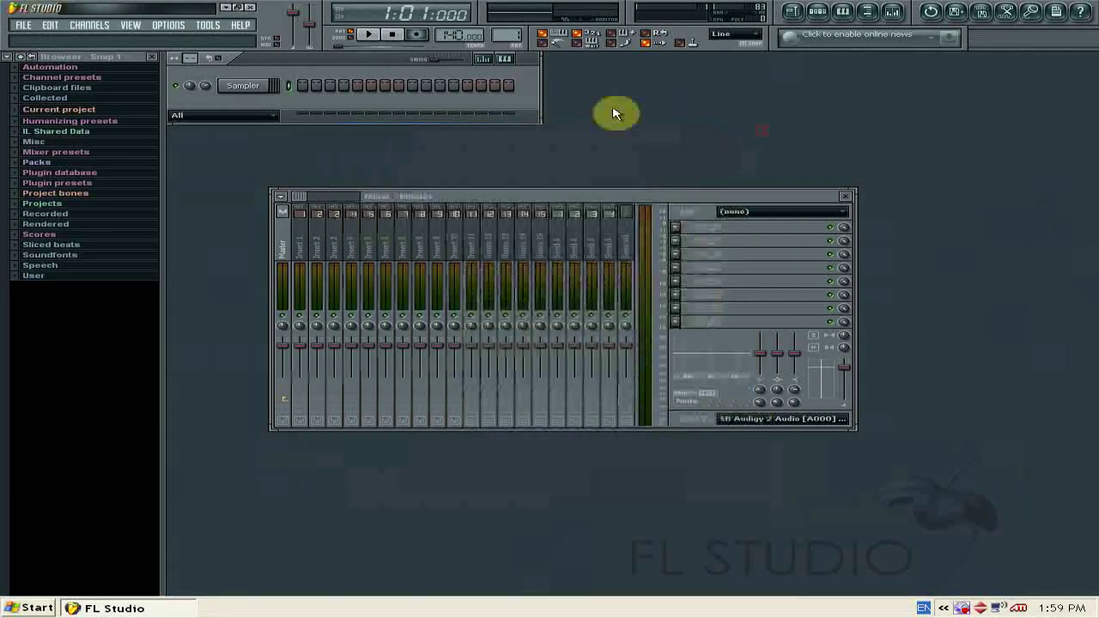
left_click(89, 25)
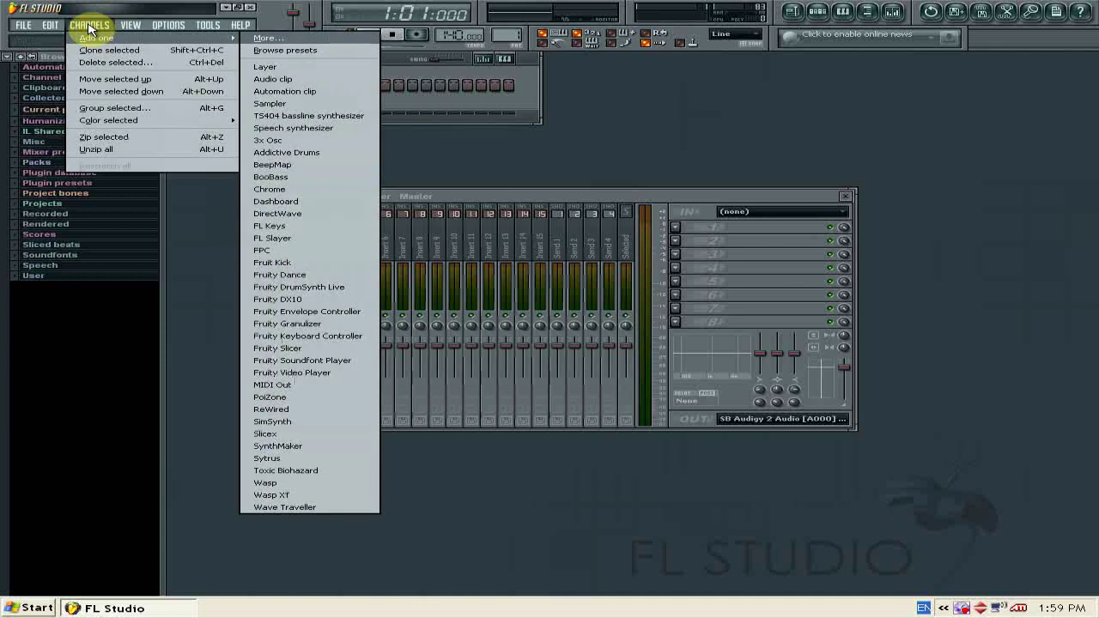
left_click(283, 40)
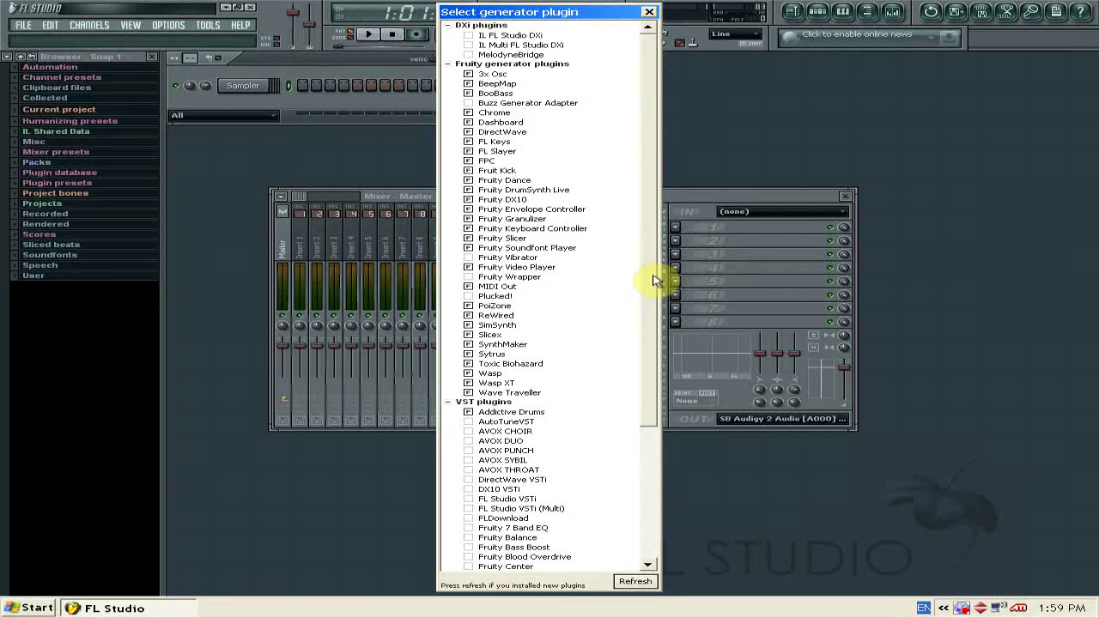
left_click_drag(652, 279, 657, 422)
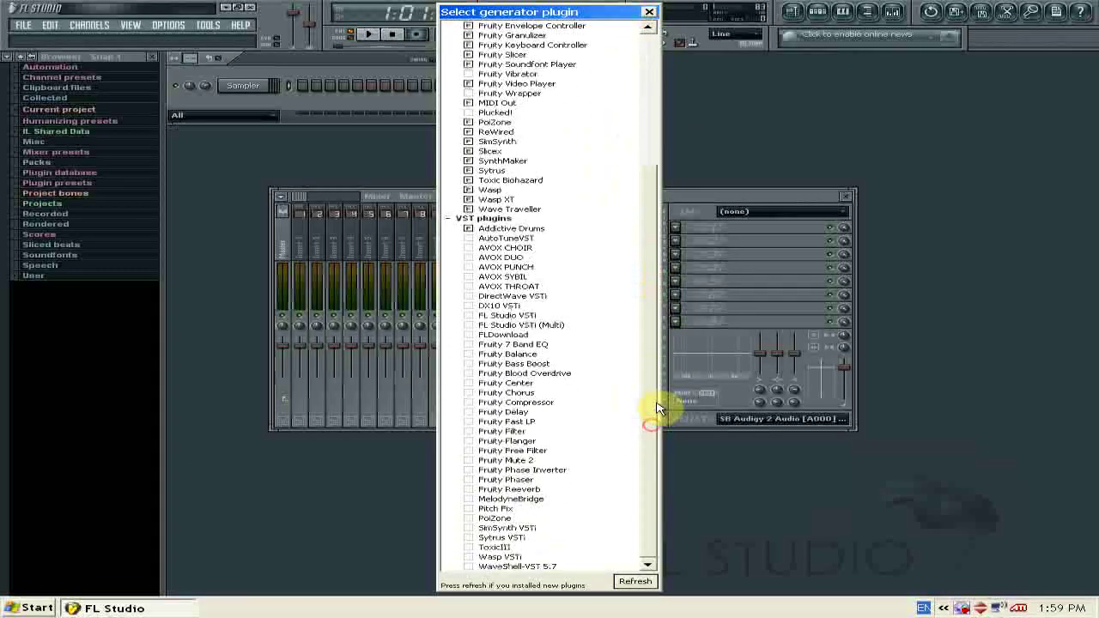
left_click(635, 581)
left_click(640, 556)
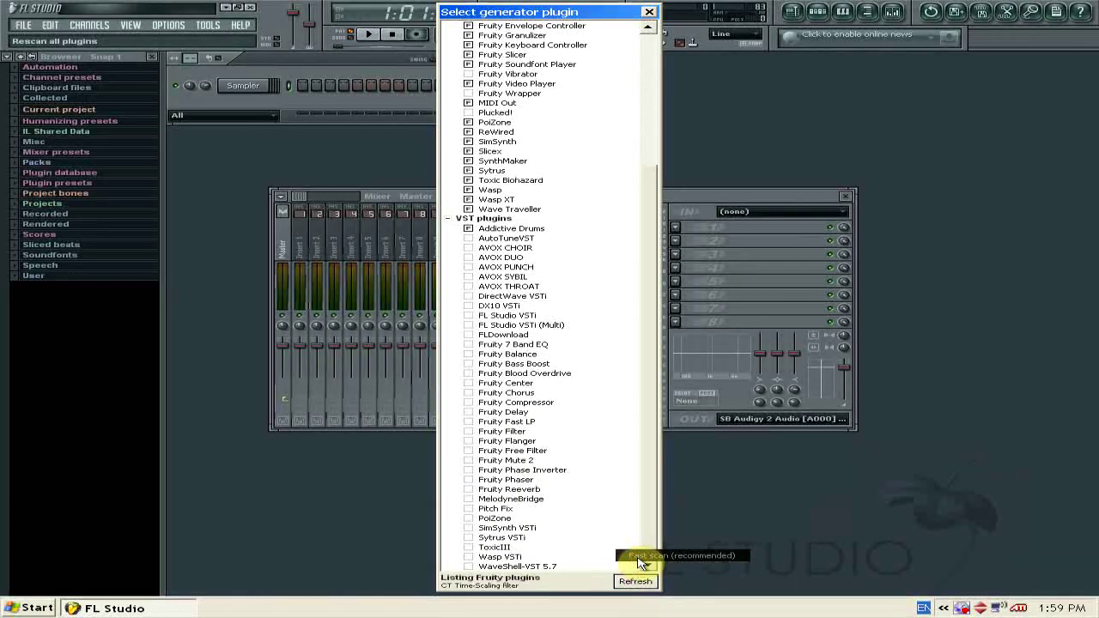
Tick Addictive Drums under VST plugins, close the chooser and reopen Channels > Add one.
left_click_drag(654, 369, 648, 507)
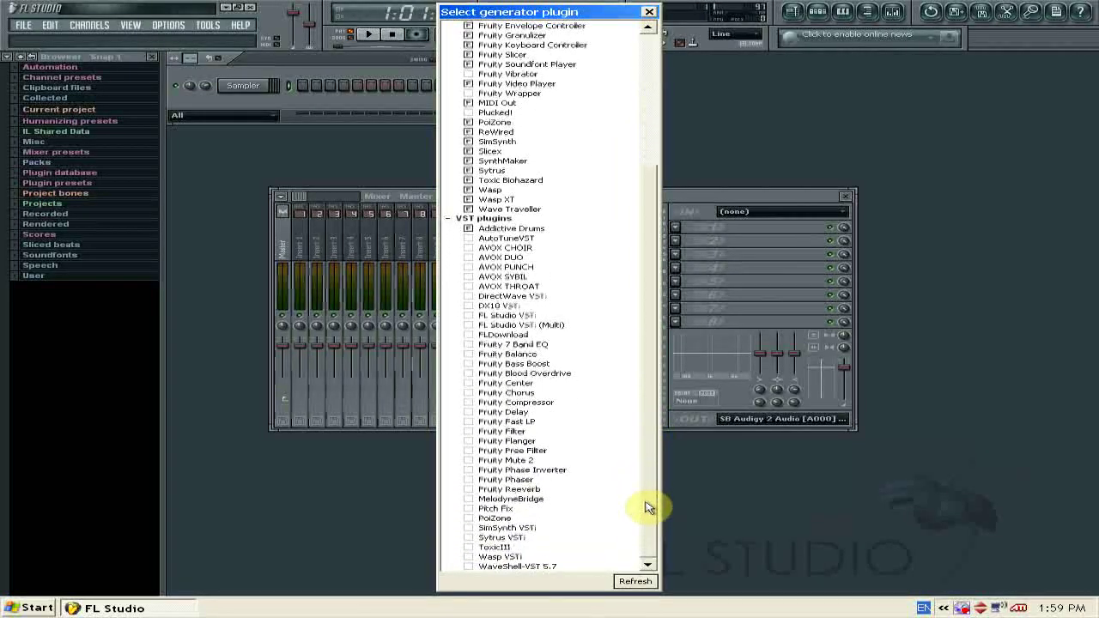
left_click(468, 229)
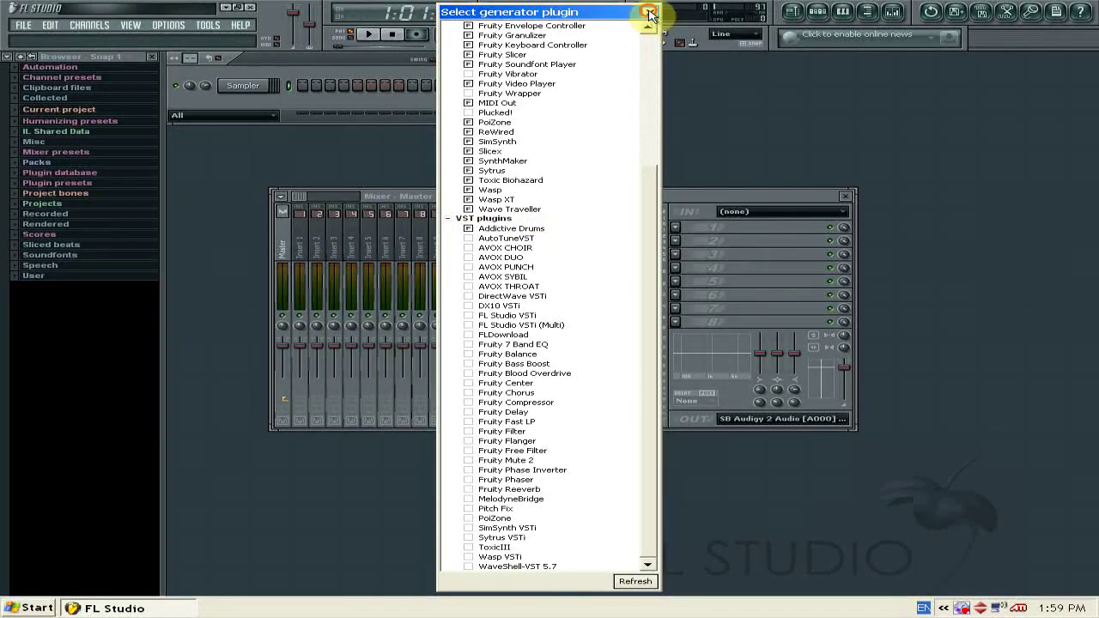
left_click(650, 14)
left_click(93, 26)
mouse_move(97, 39)
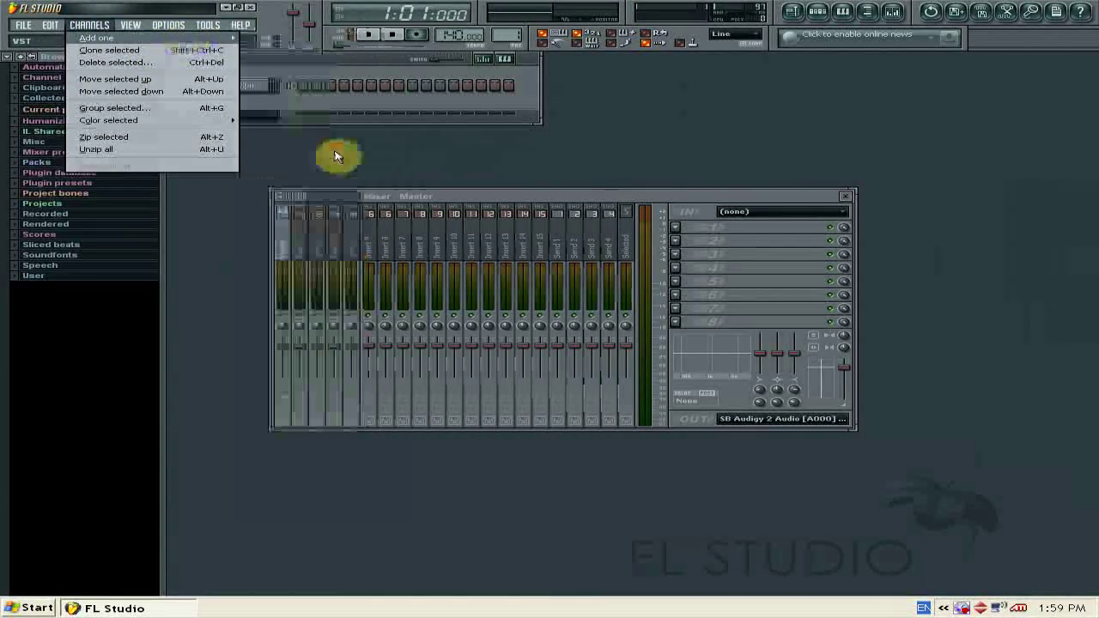
Add Addictive Drums as a new channel and move its plugin window to the right.
left_click(335, 156)
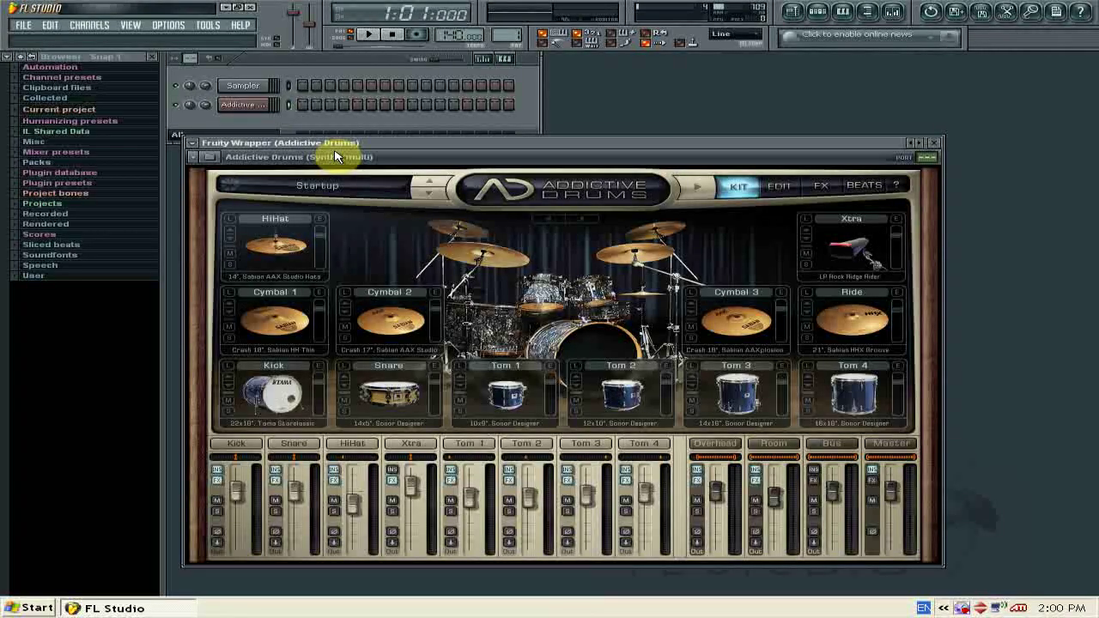
left_click_drag(404, 152, 506, 102)
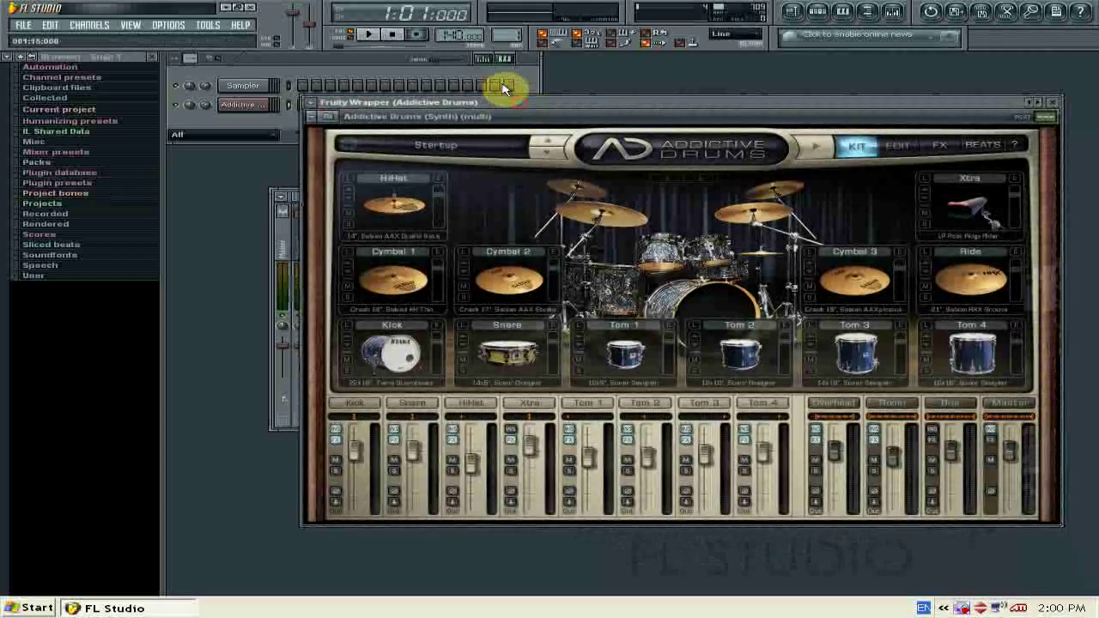
Minimise FL Studio, open the ps360mididrummer zip on the desktop and select PS360Drum.
left_click(227, 10)
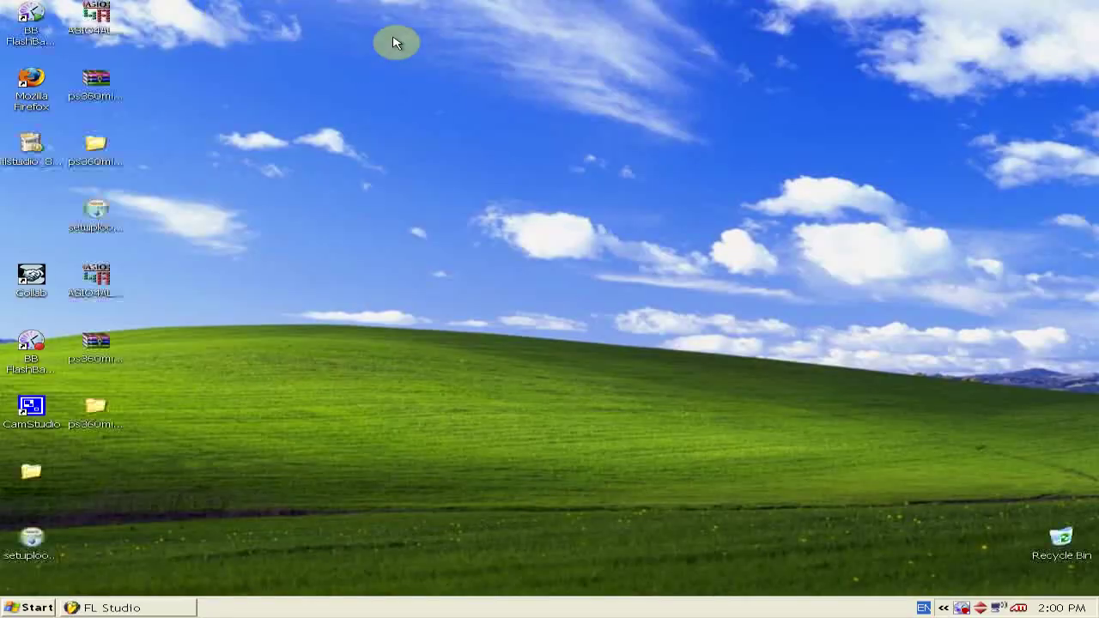
left_click(31, 469)
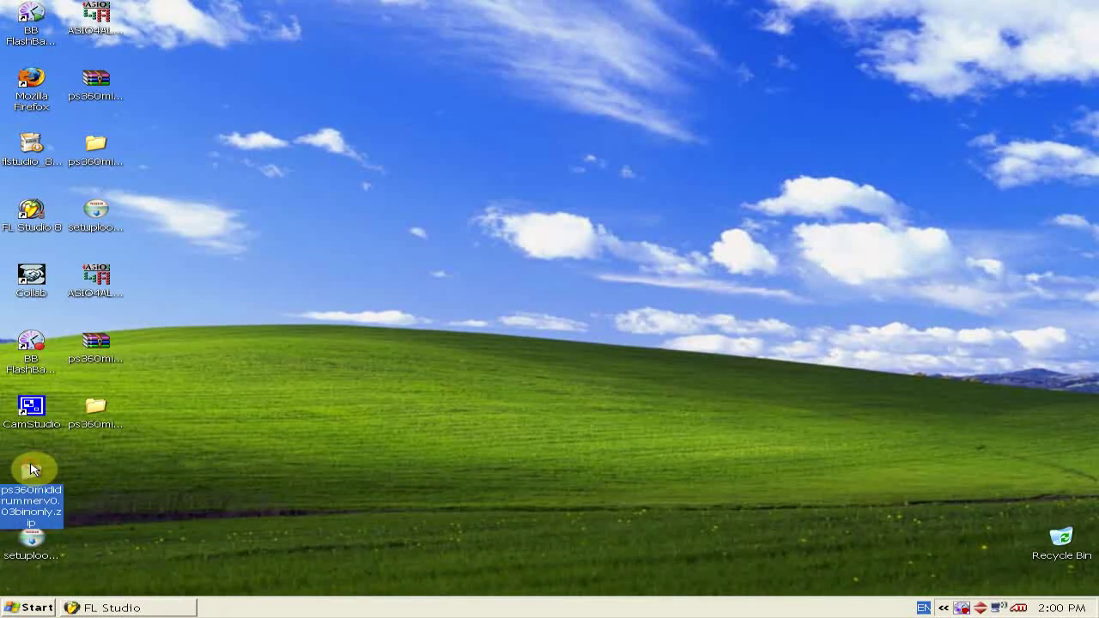
double_click(31, 469)
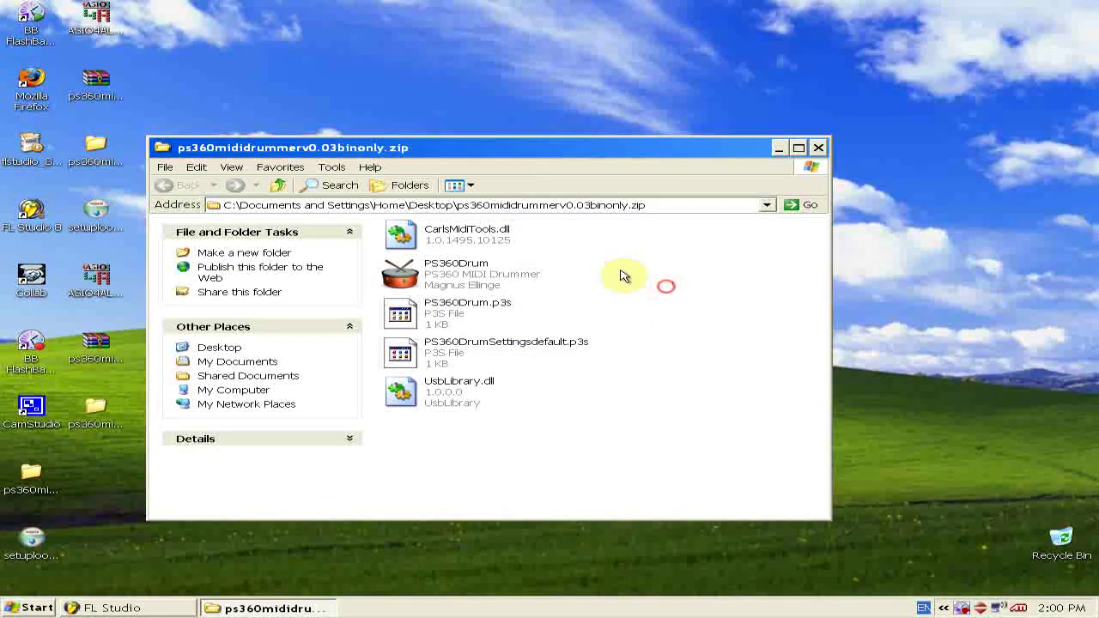
left_click(507, 283)
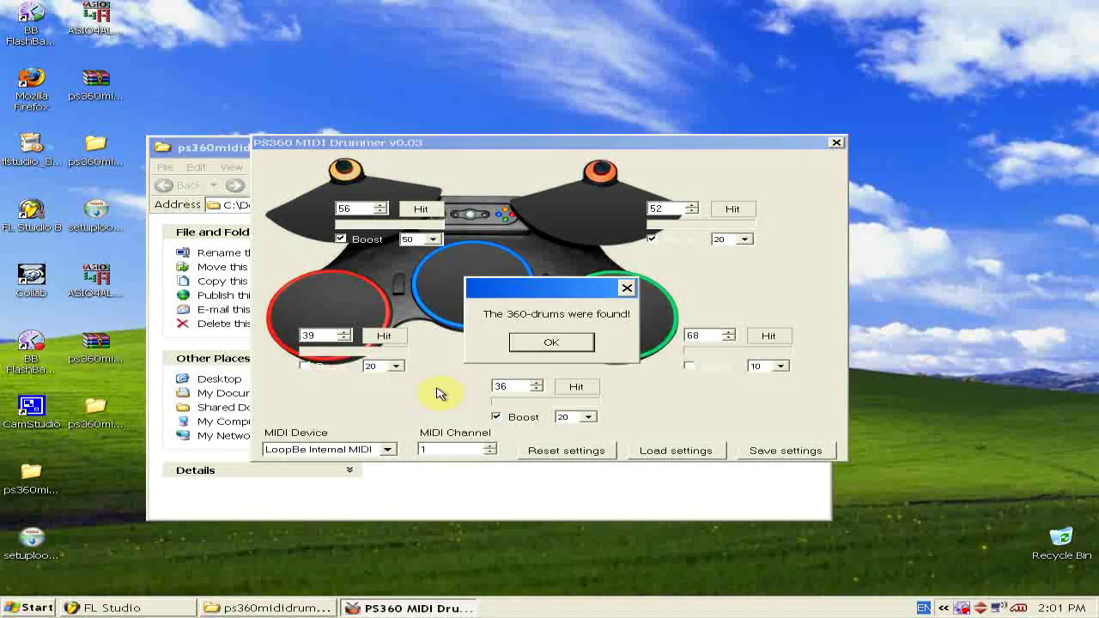
Dismiss the drums-found message, return to FL Studio and open the Addictive Drums channel settings.
left_click(562, 343)
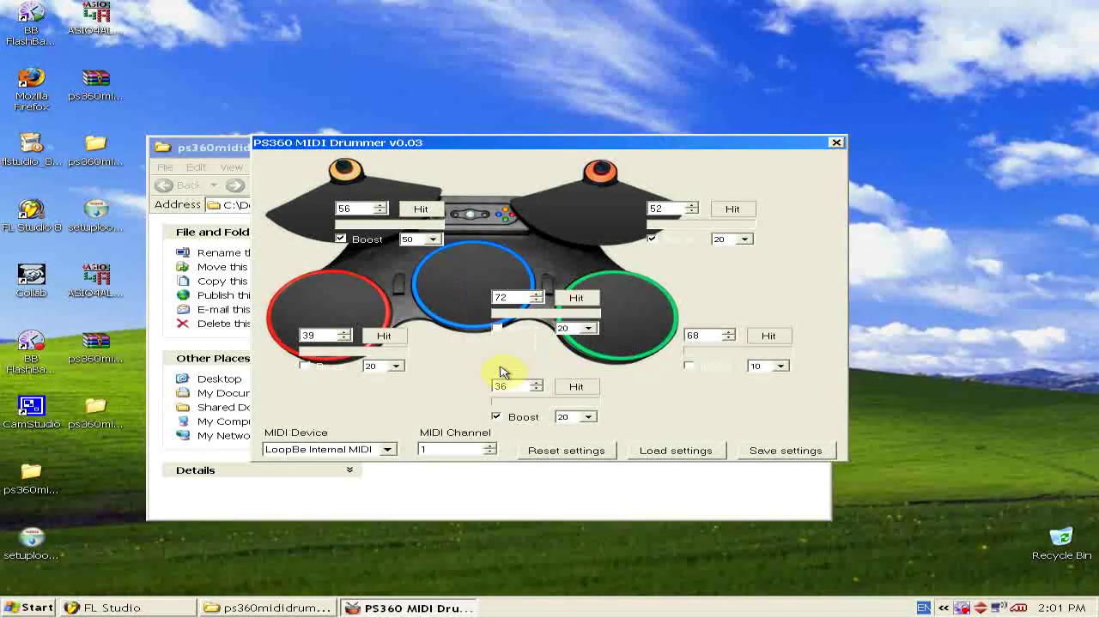
left_click(163, 606)
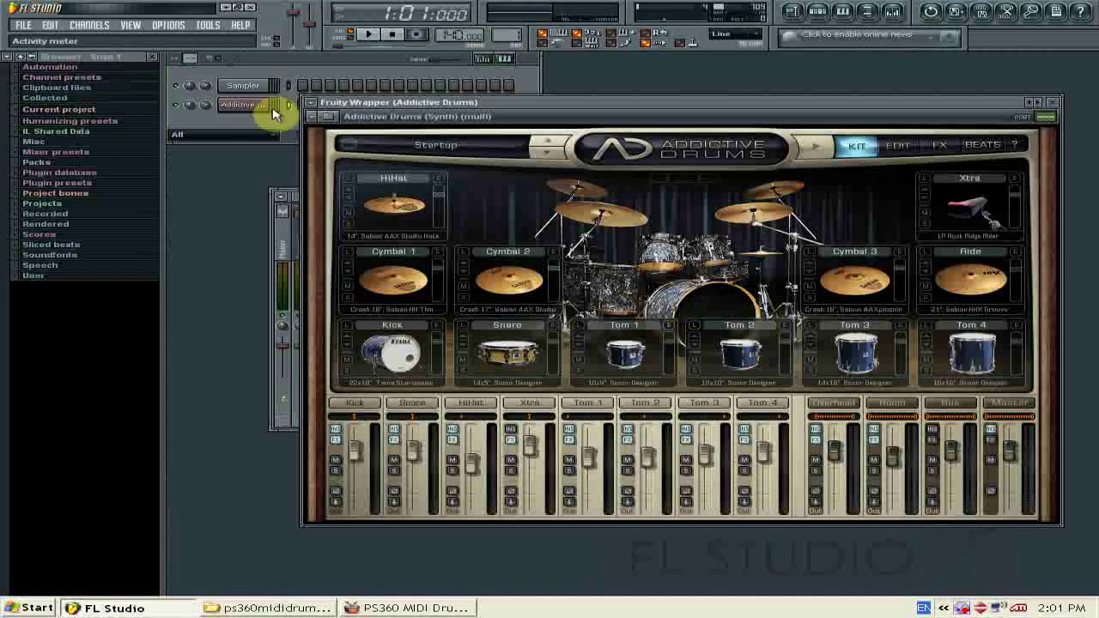
left_click(248, 110)
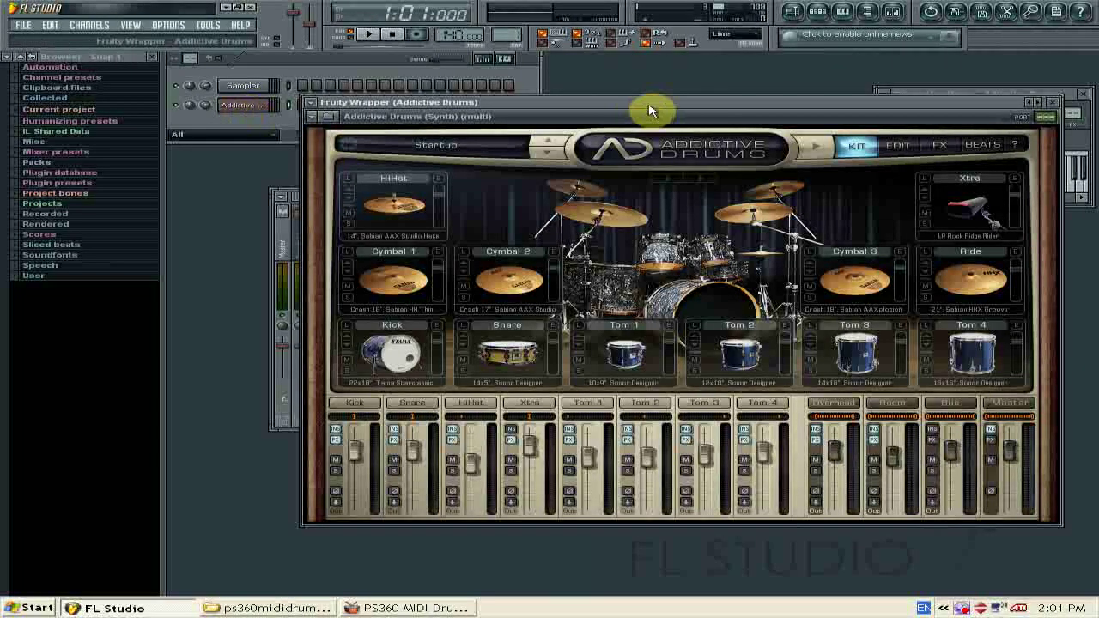
left_click_drag(626, 101, 732, 195)
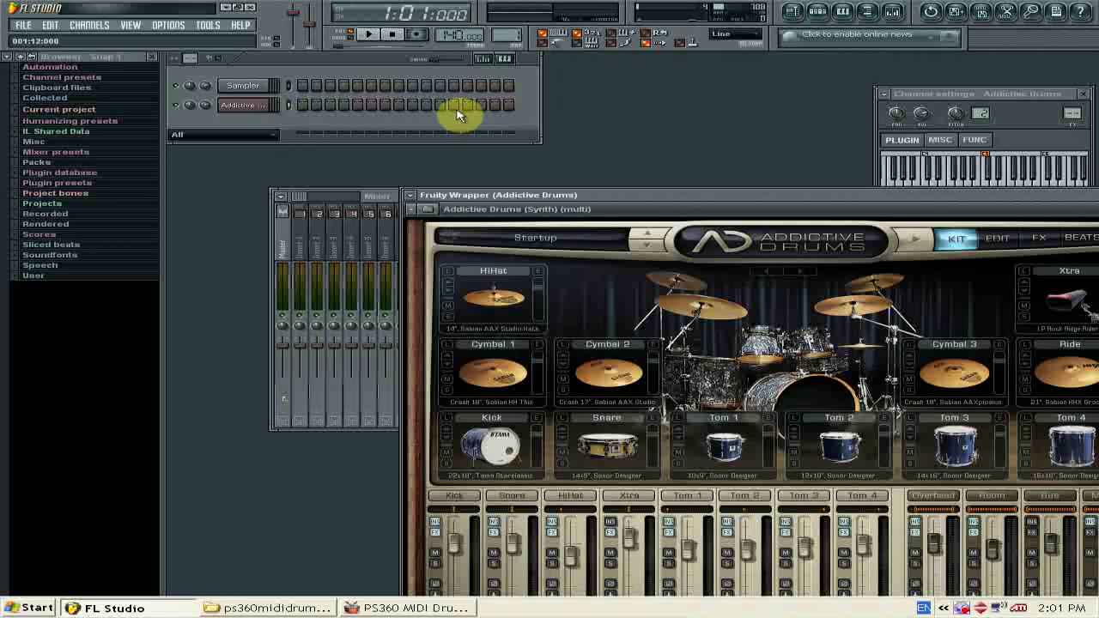